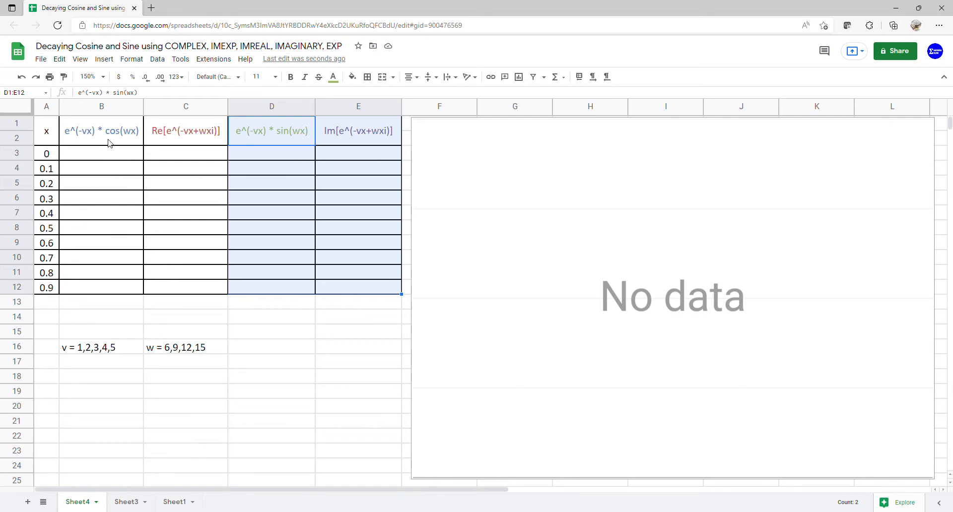
Step: Add a dropdown validation to cell B17 with the list of items 1,2,3,4,5, and choose 1 in it
left_click(100, 365)
left_click(155, 59)
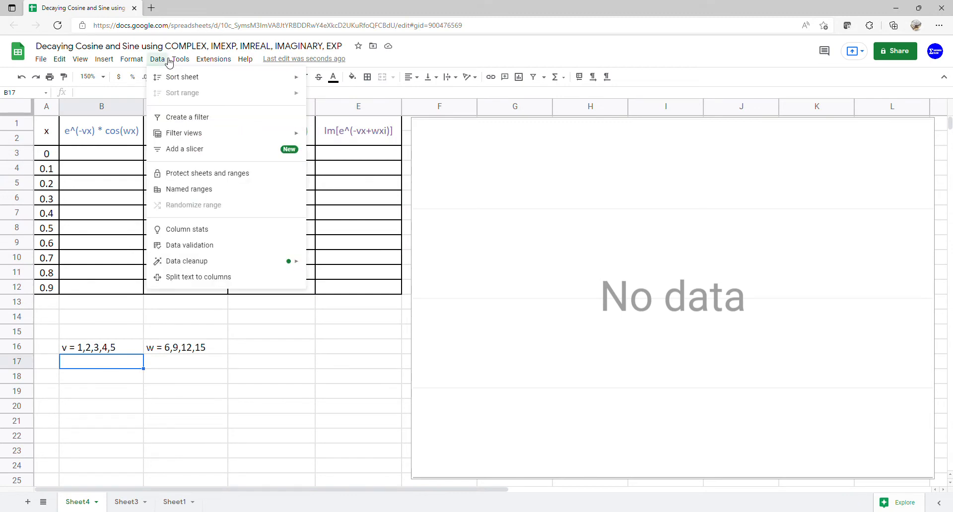
left_click(198, 245)
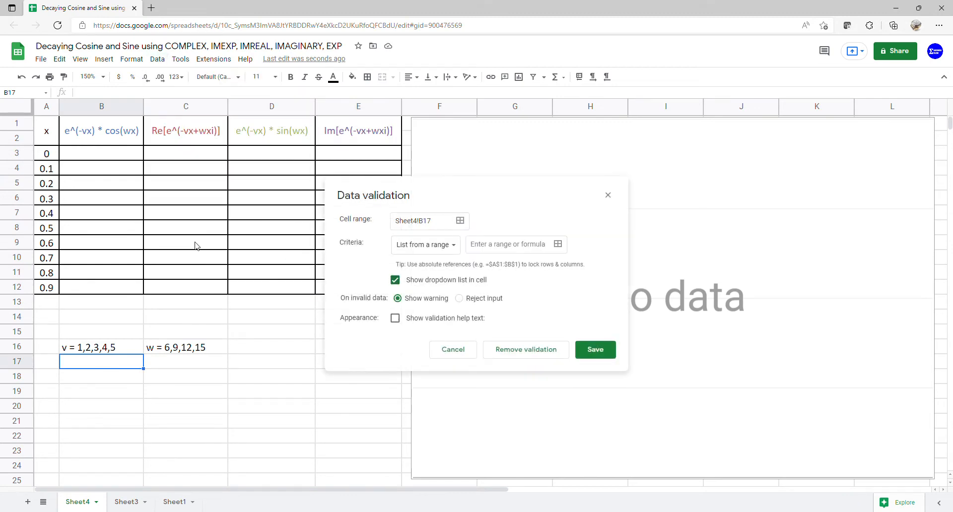
left_click(456, 251)
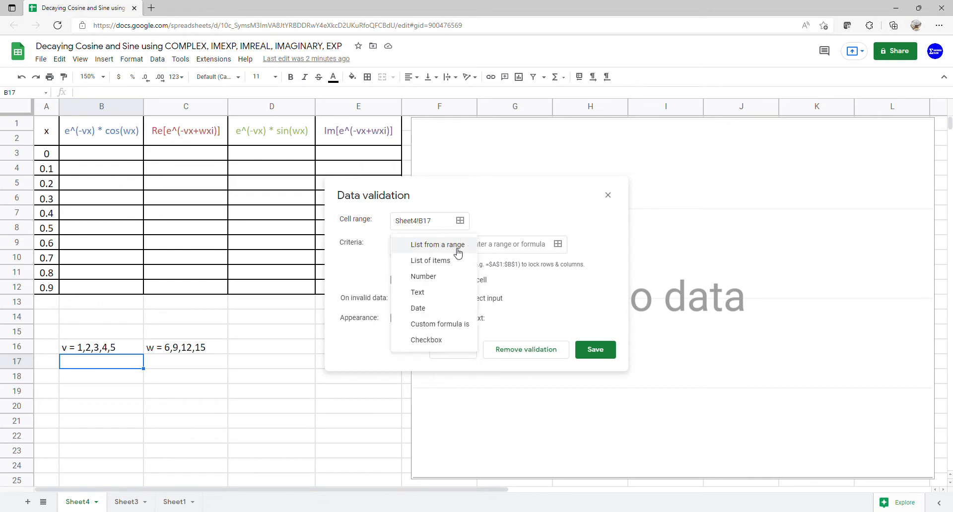
left_click(451, 267)
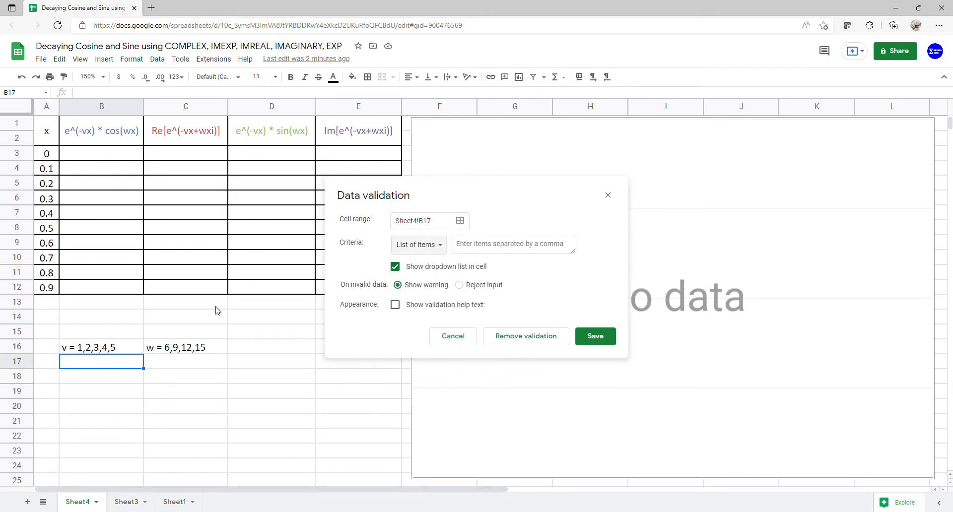
left_click(120, 345)
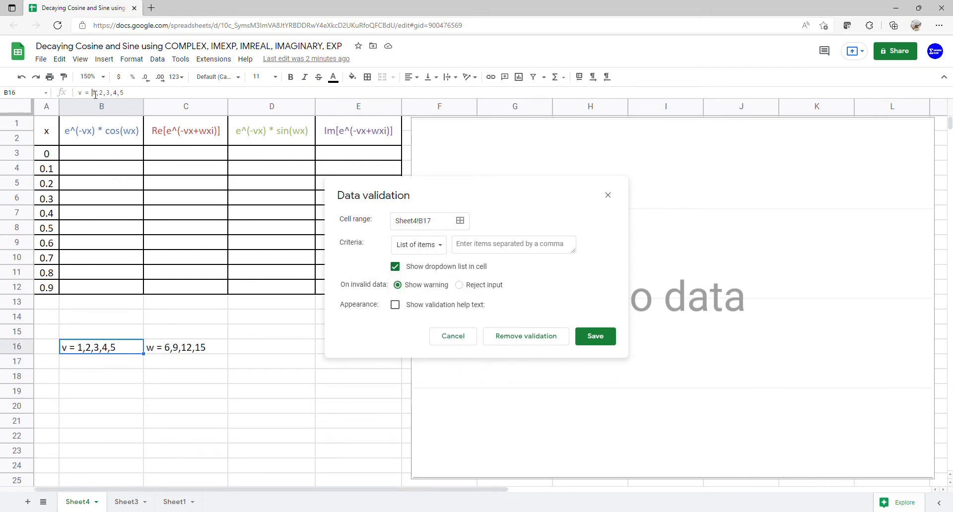
left_click_drag(93, 94, 122, 94)
key("ctrl+c")
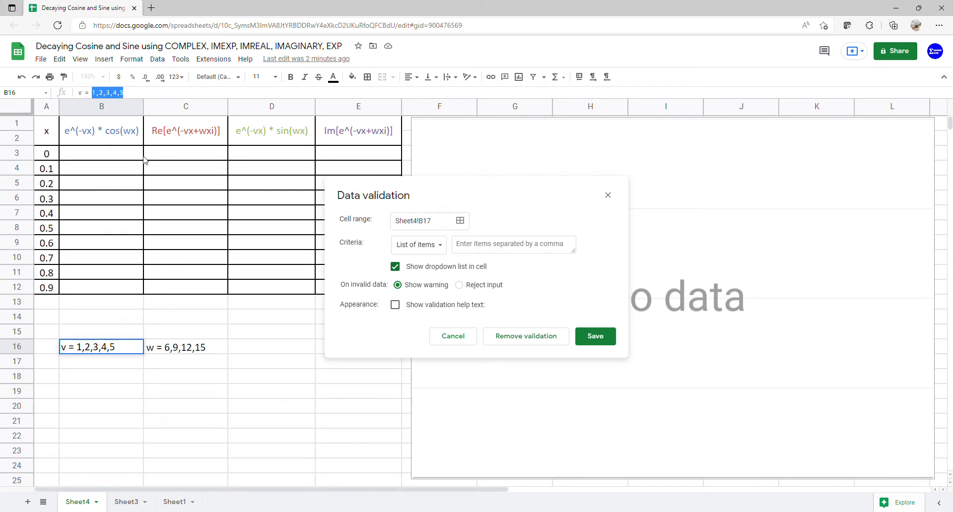
left_click(502, 248)
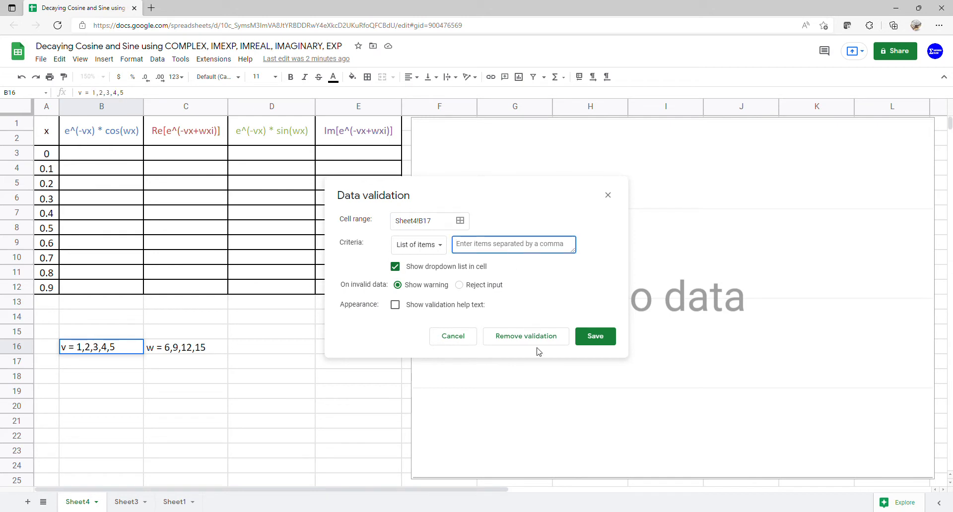
key("ctrl+v")
left_click(596, 339)
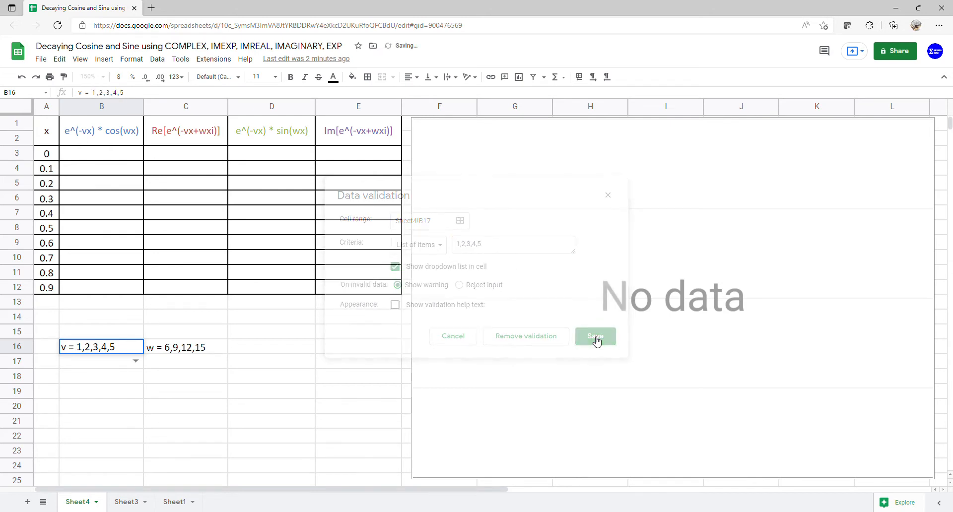
left_click(136, 361)
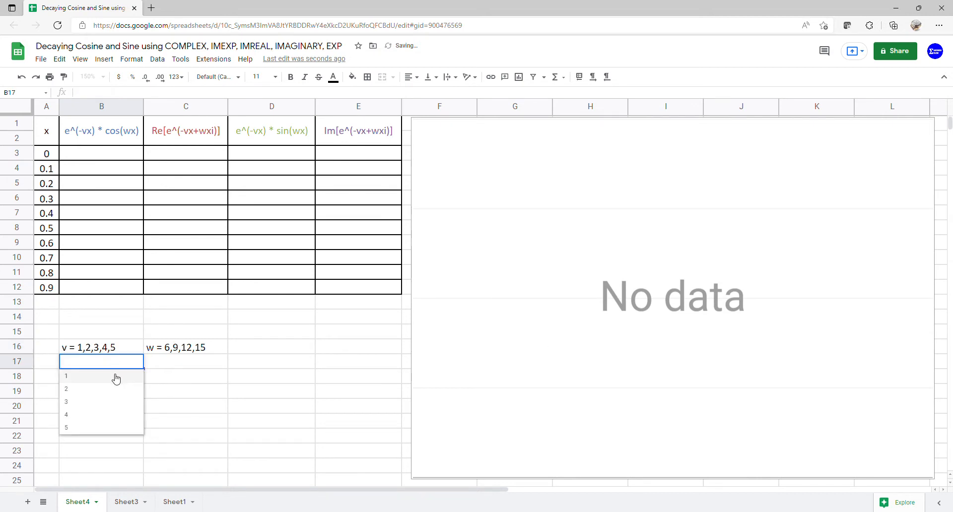
left_click(116, 377)
Step: Add a dropdown validation to cell C17 with the list of items 6,9,12,15, and choose 6 in it
left_click(178, 355)
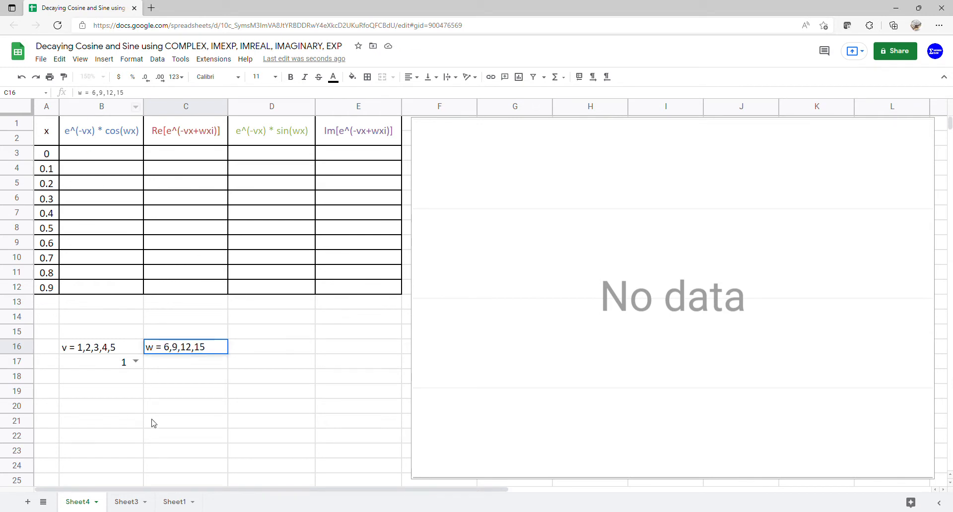
left_click(185, 366)
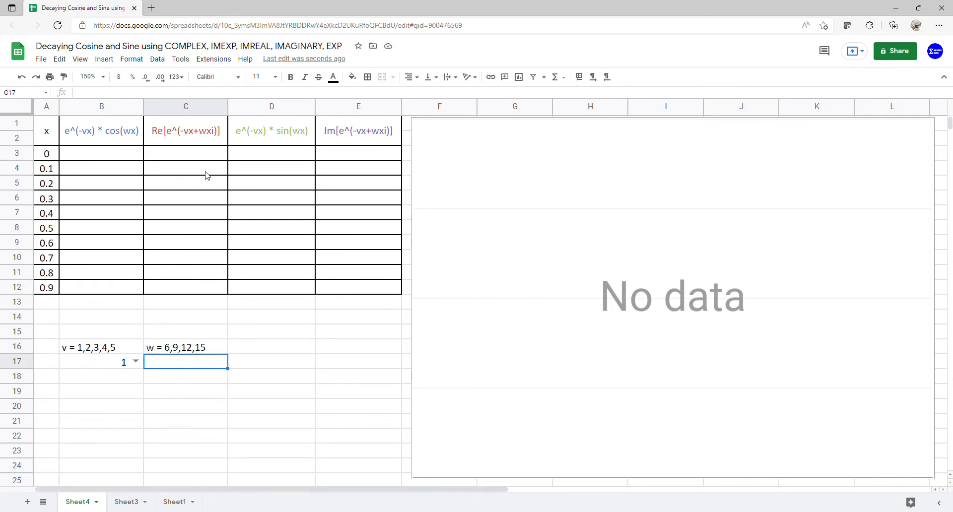
left_click(157, 60)
left_click(185, 247)
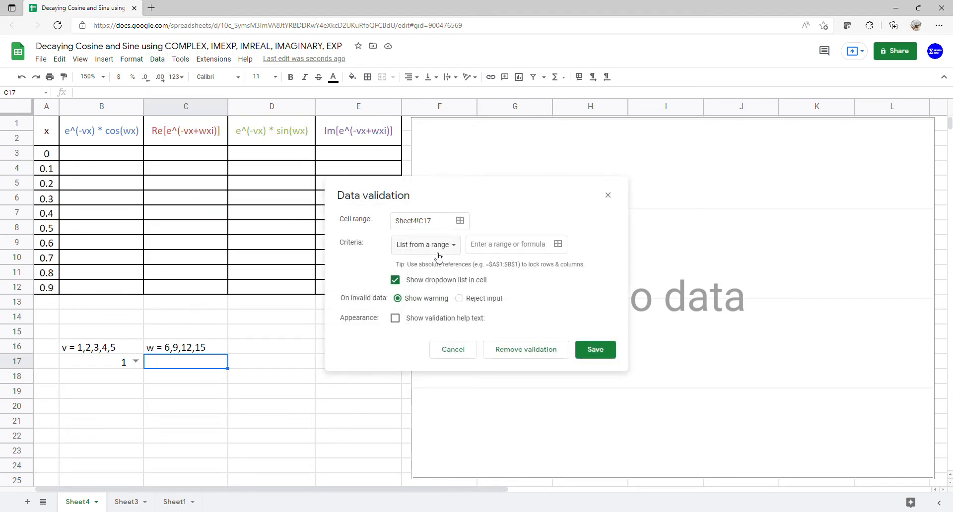
left_click(438, 256)
left_click(439, 262)
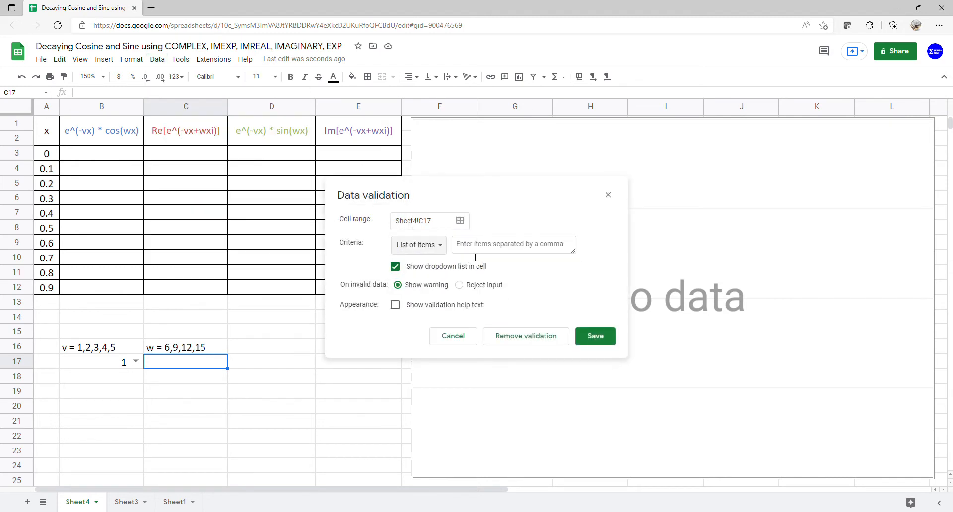
left_click(479, 251)
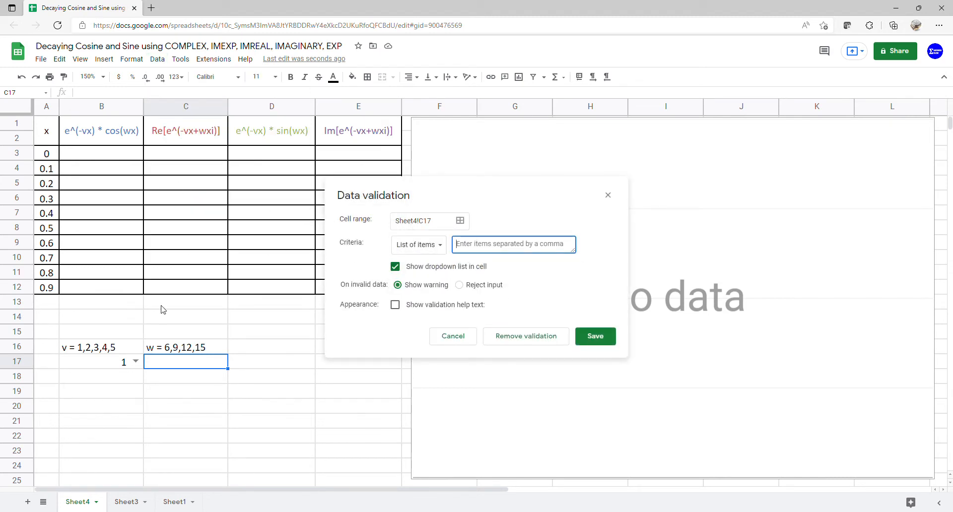
left_click(170, 350)
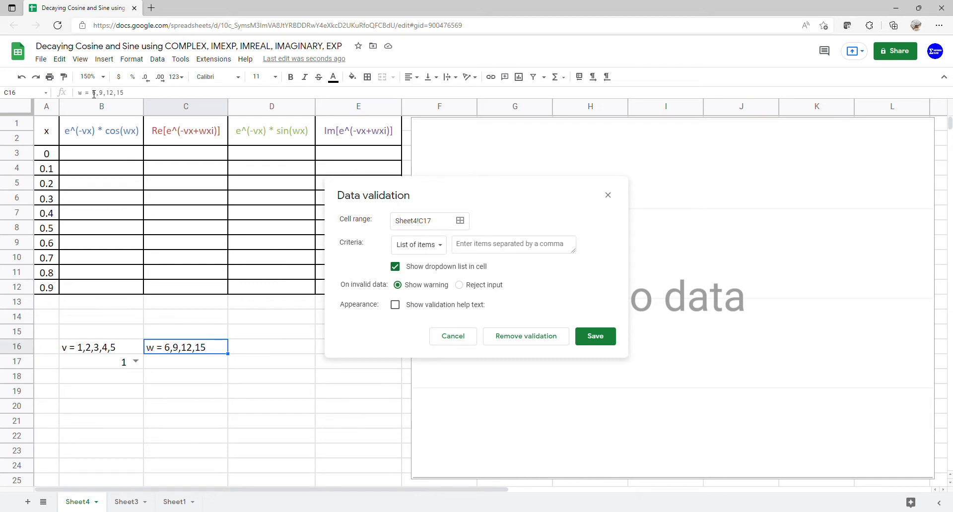
left_click_drag(93, 93, 124, 94)
key("ctrl+c")
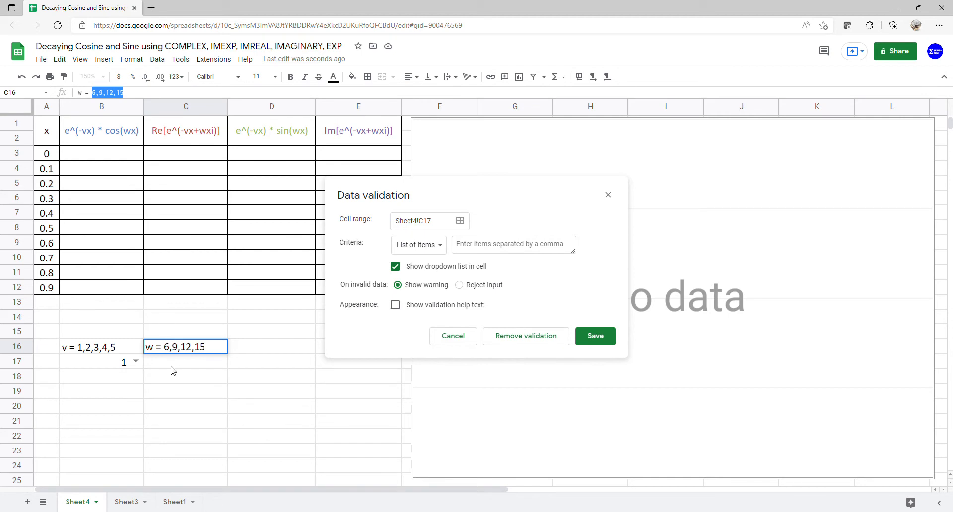
left_click(469, 252)
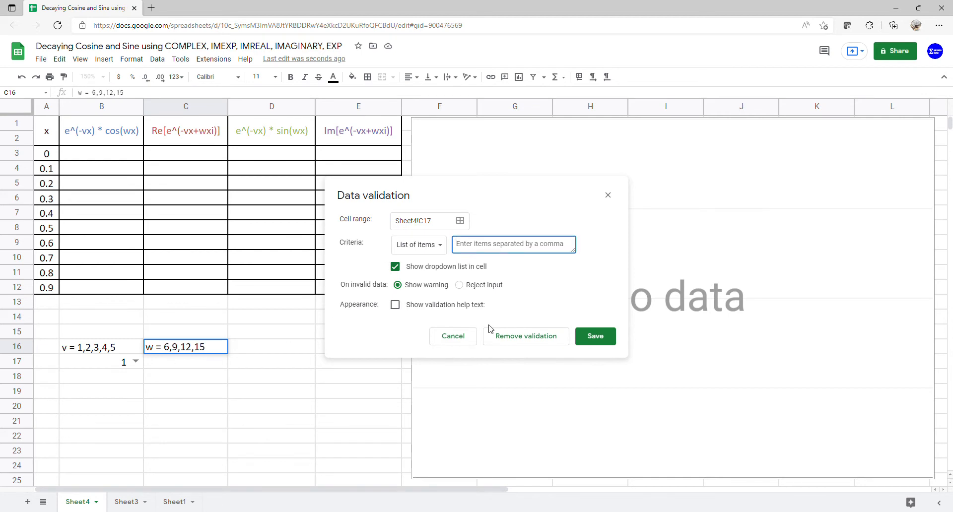
key("ctrl+v")
left_click(596, 340)
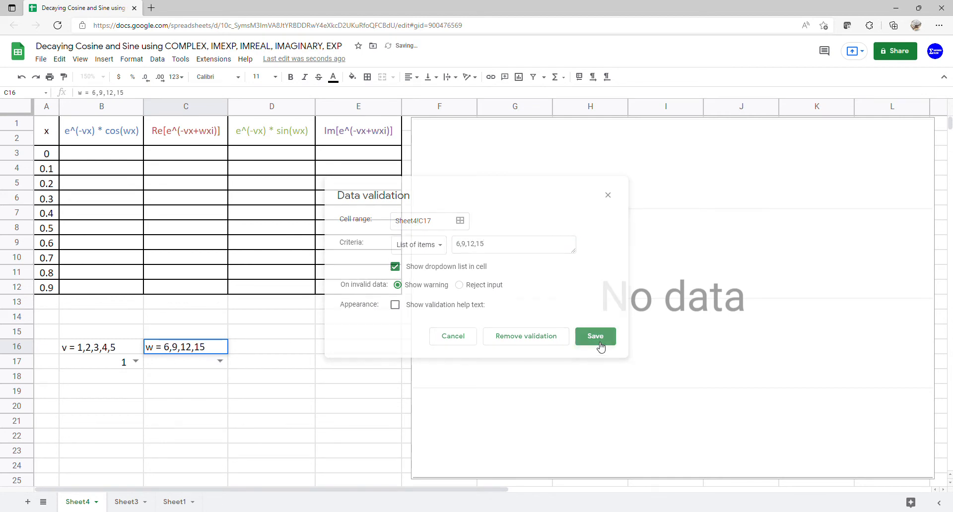
left_click(220, 362)
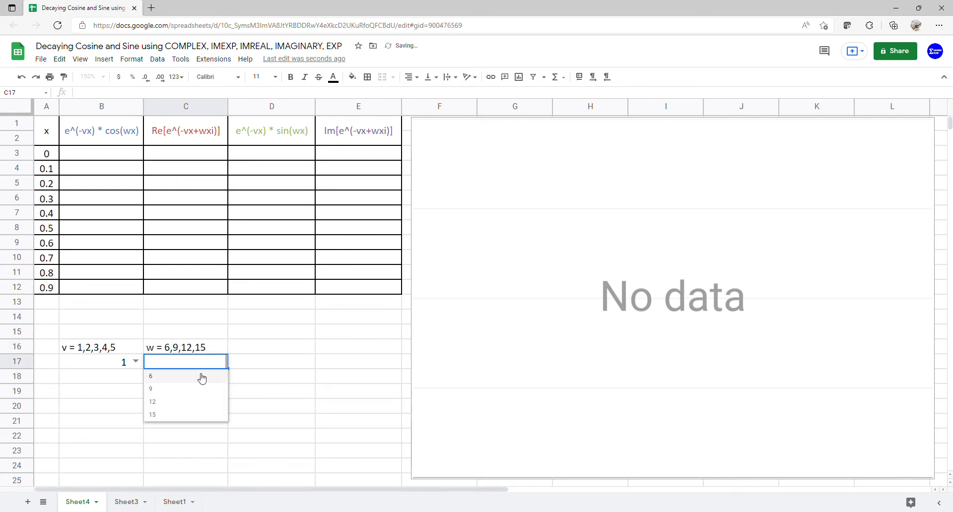
left_click(198, 381)
left_click(265, 350)
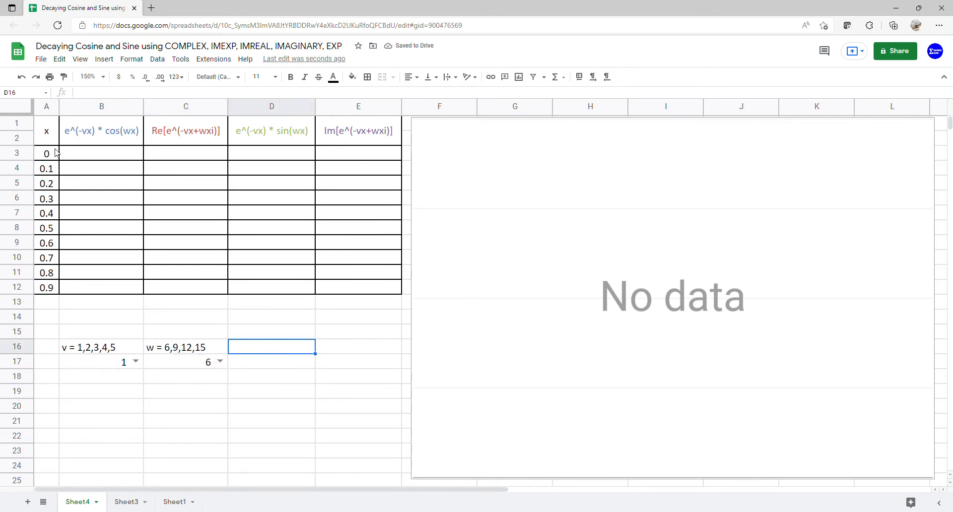
Step: Fill the e^(-vx) * cos(wx) column from cell B3 with =ARRAYFORMULA(EXP(-B17*A3:A12)*COS(C17*A3:A12))
left_click(118, 154)
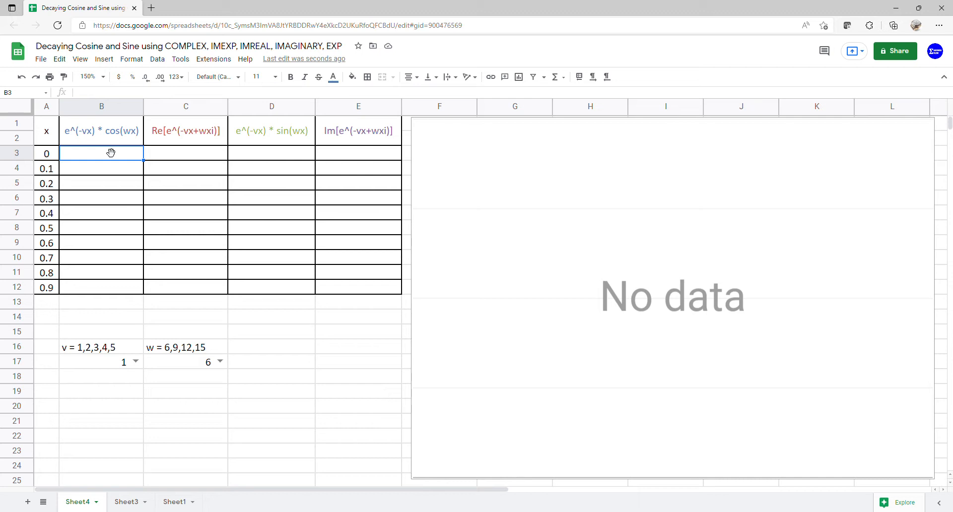
type("=ARRAYFORMULA(")
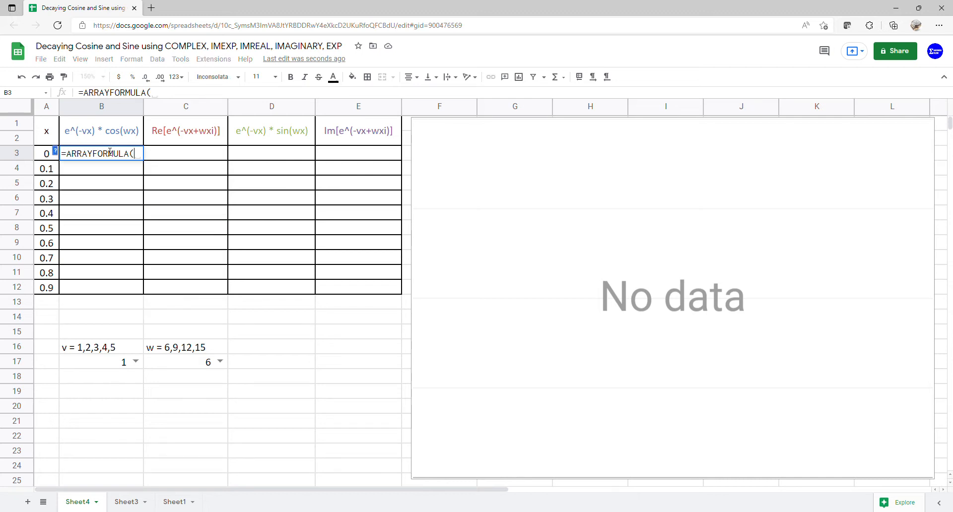
type("EXP(")
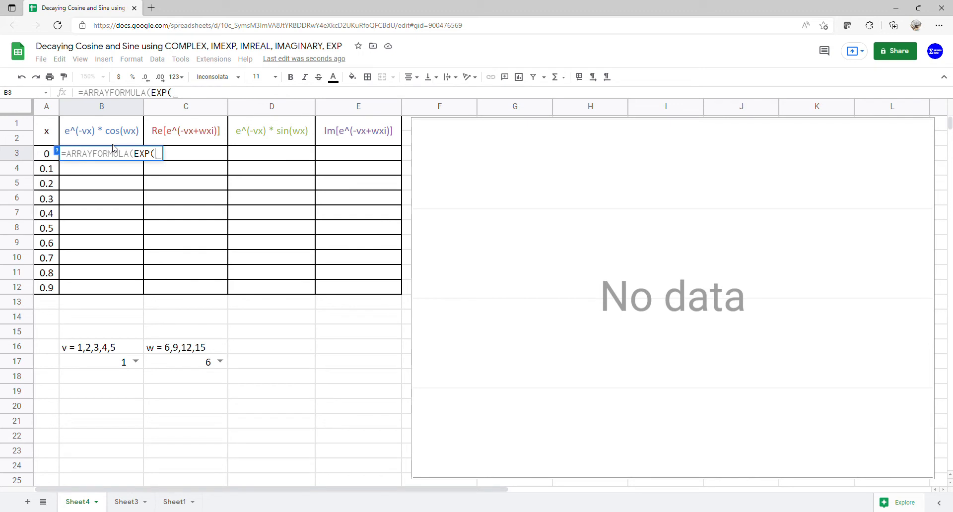
type("-")
left_click(87, 368)
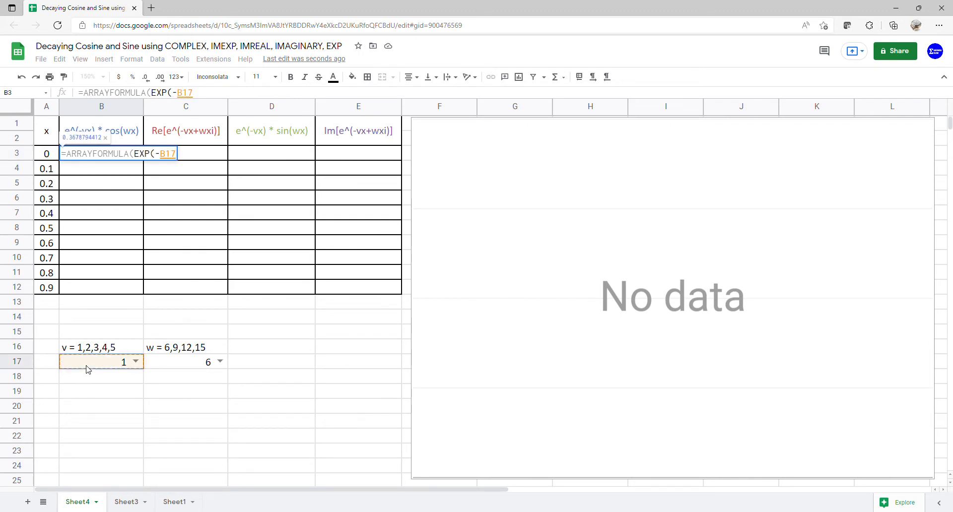
type("*")
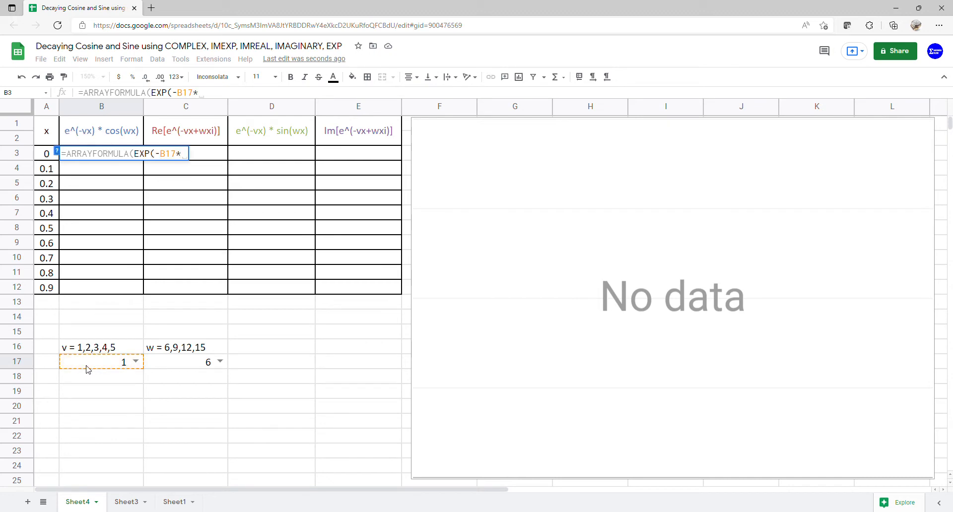
left_click_drag(42, 157, 41, 286)
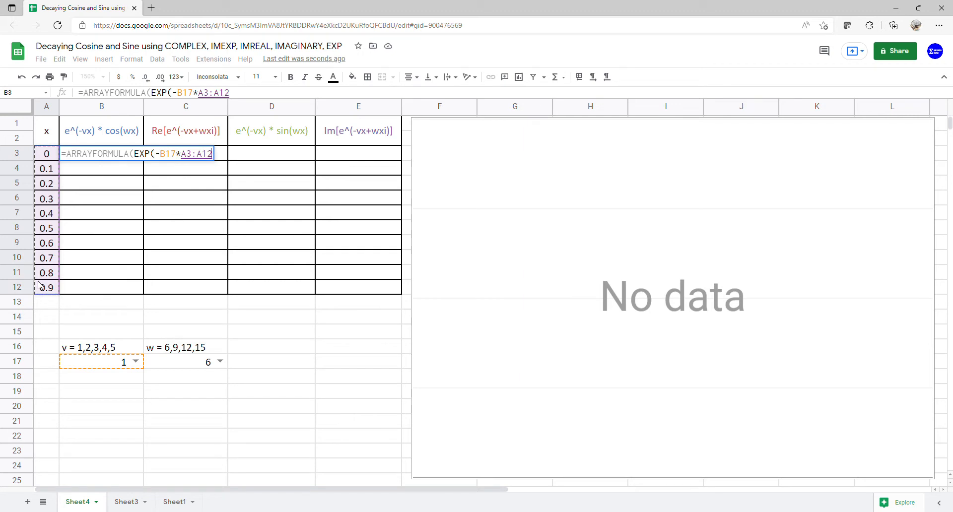
type(")*")
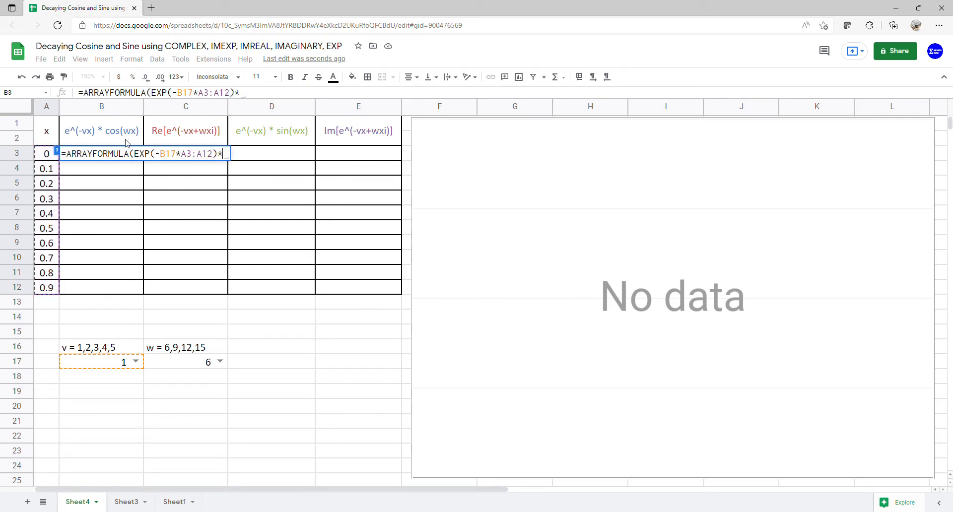
type("c")
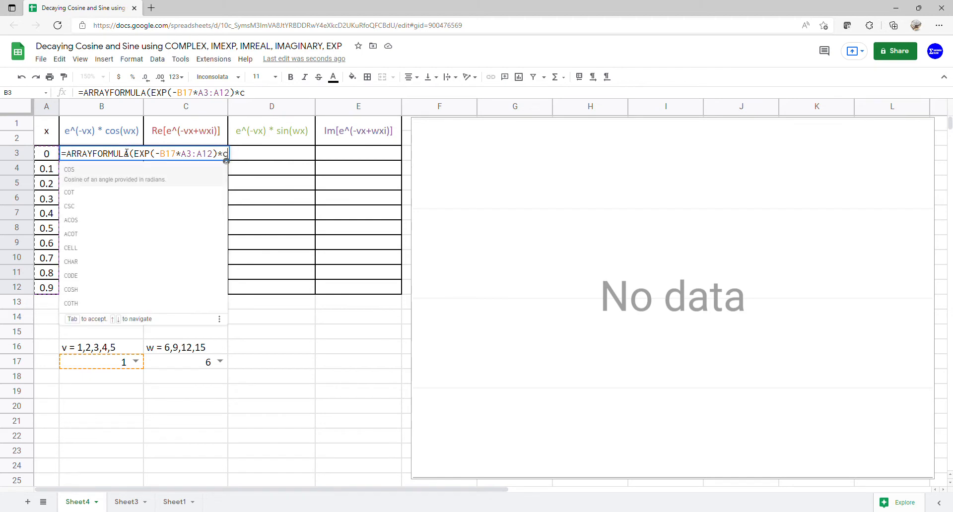
left_click(115, 175)
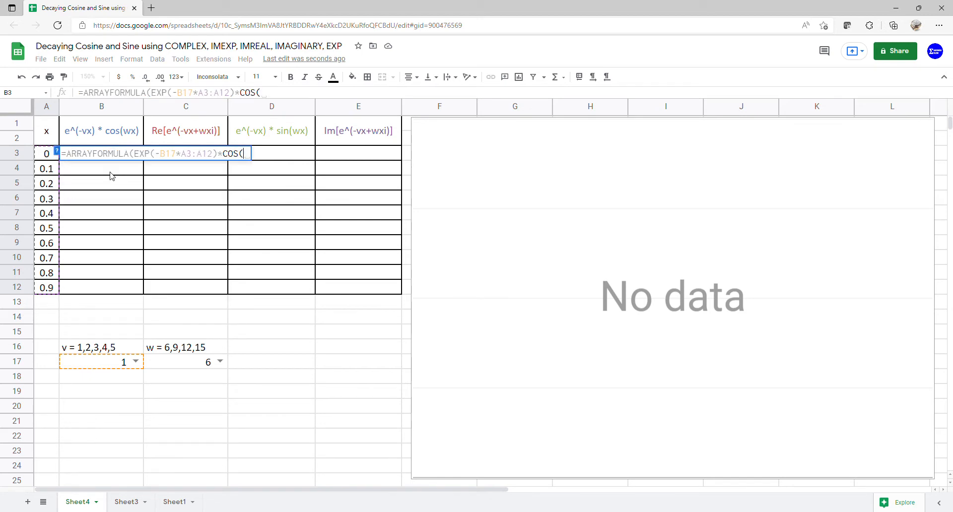
left_click(189, 367)
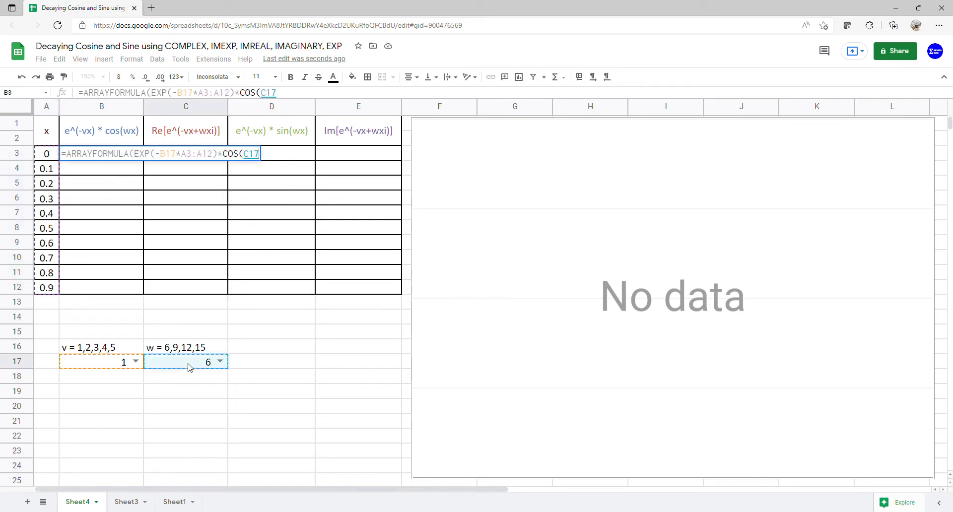
type("*")
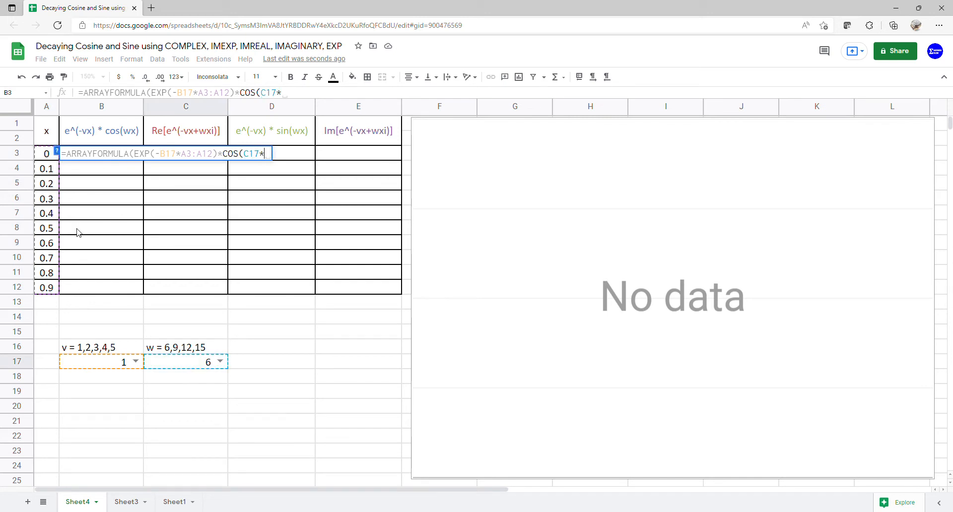
left_click_drag(50, 160, 42, 286)
key("Return")
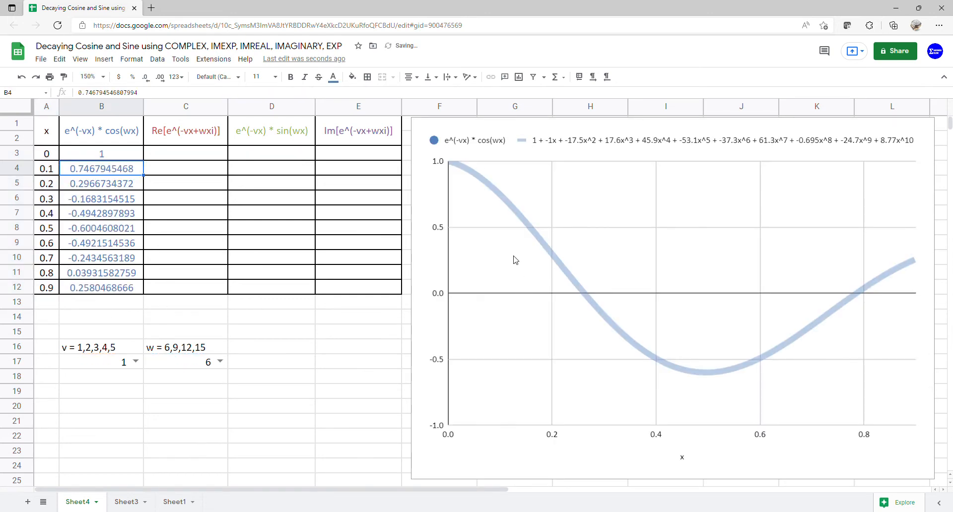
Step: Enter =COMPLEX(-B17*A3:A12,C17*A3:A12) in cell C3 under the Re[e^(-vx+wxi)] header
left_click(203, 158)
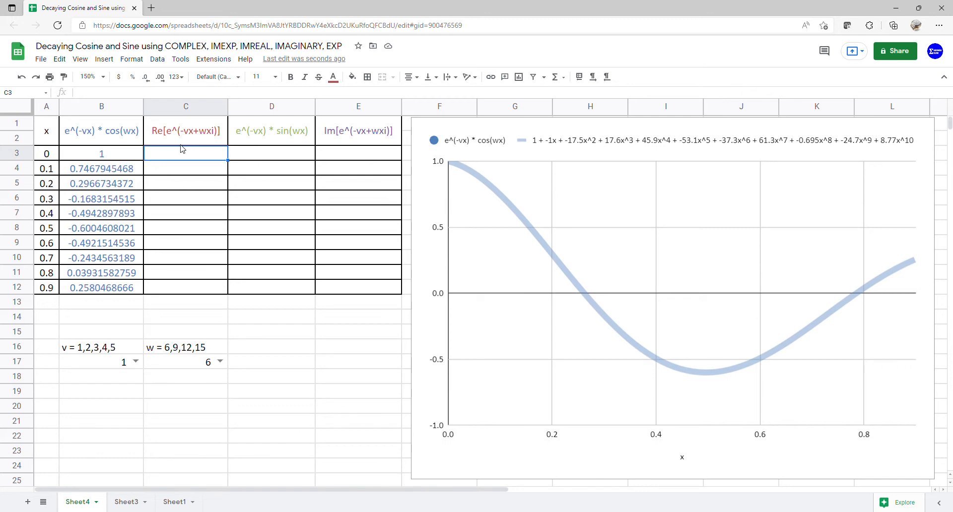
type("=com")
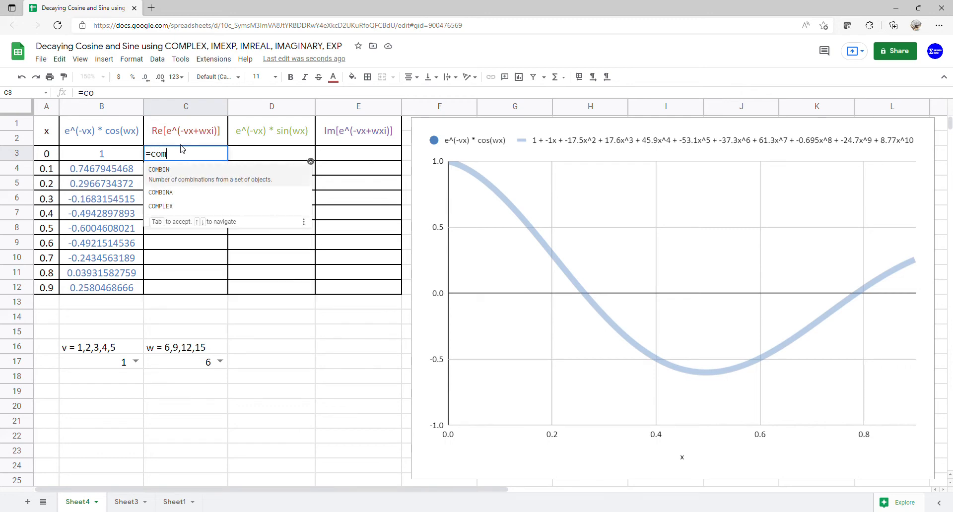
type("p")
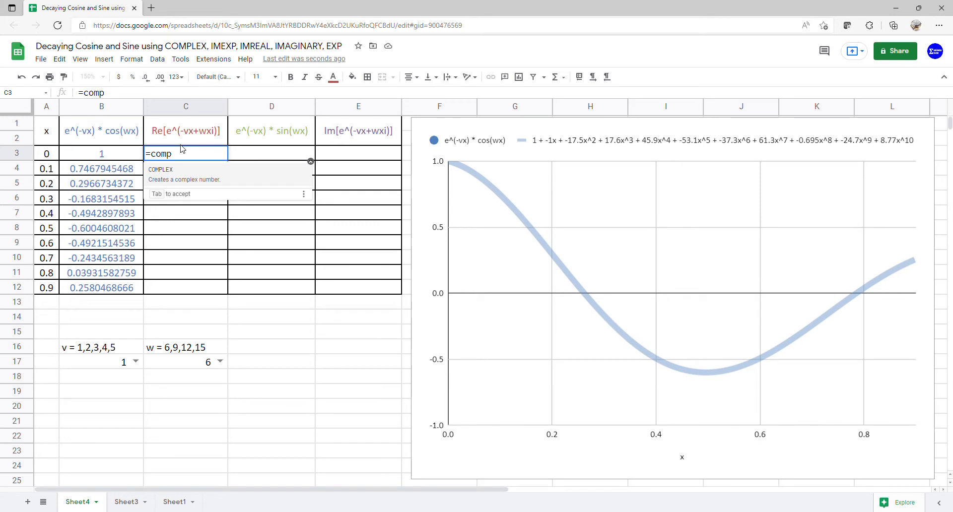
left_click(165, 172)
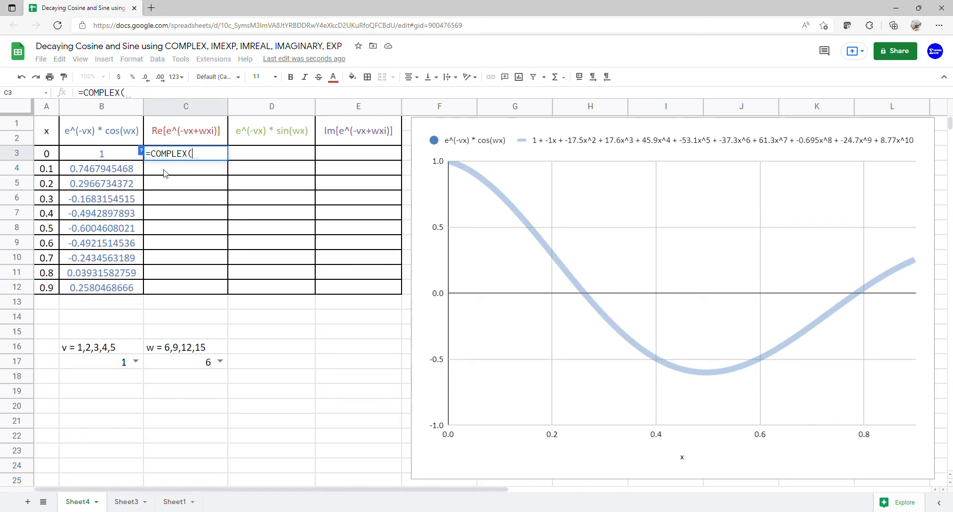
type("-")
left_click(91, 364)
type("*")
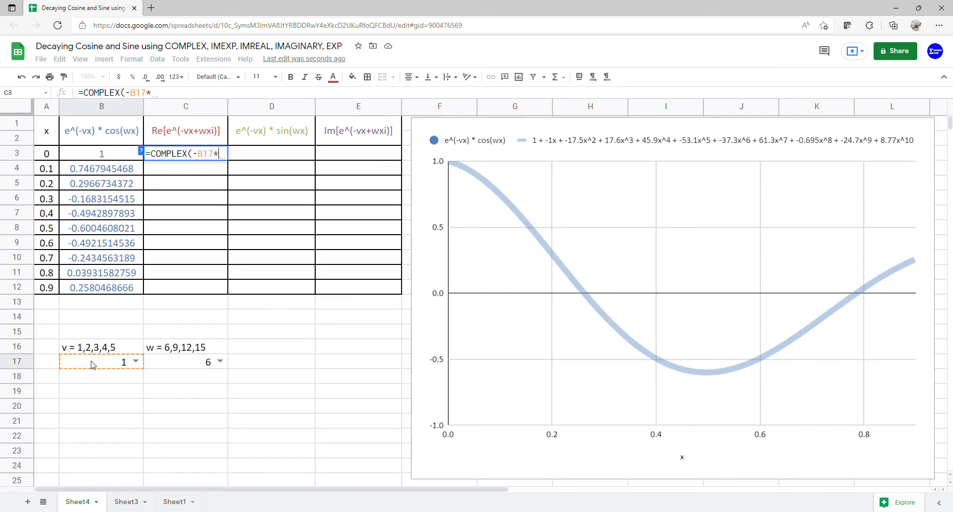
left_click_drag(45, 157, 56, 276)
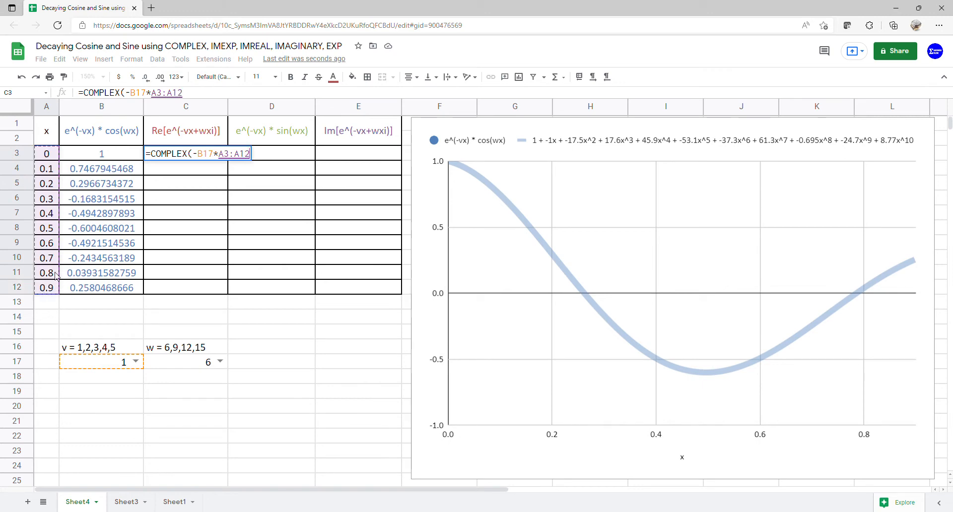
type(",")
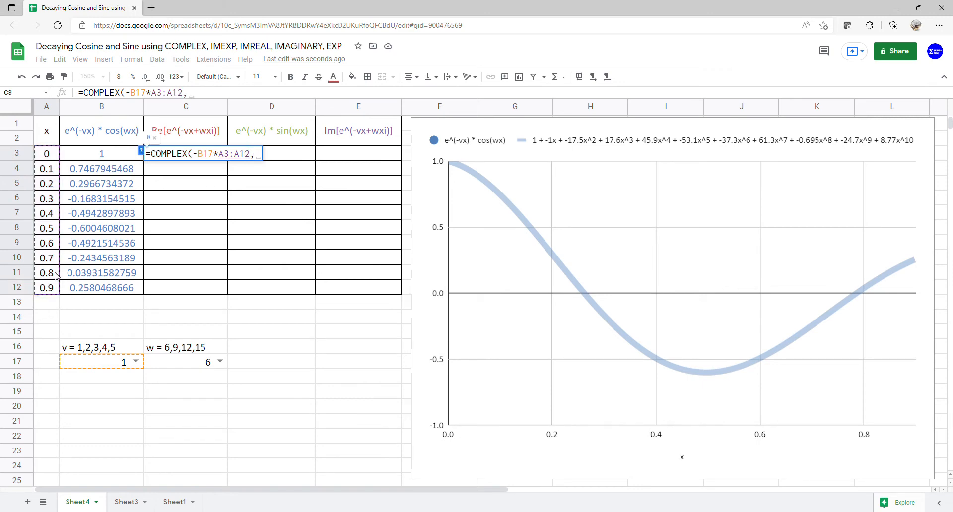
left_click(171, 363)
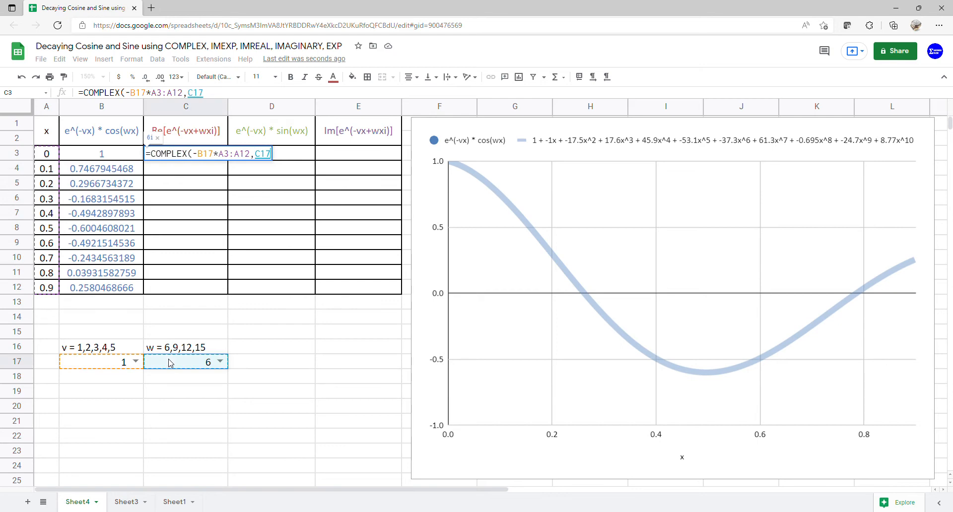
type("*")
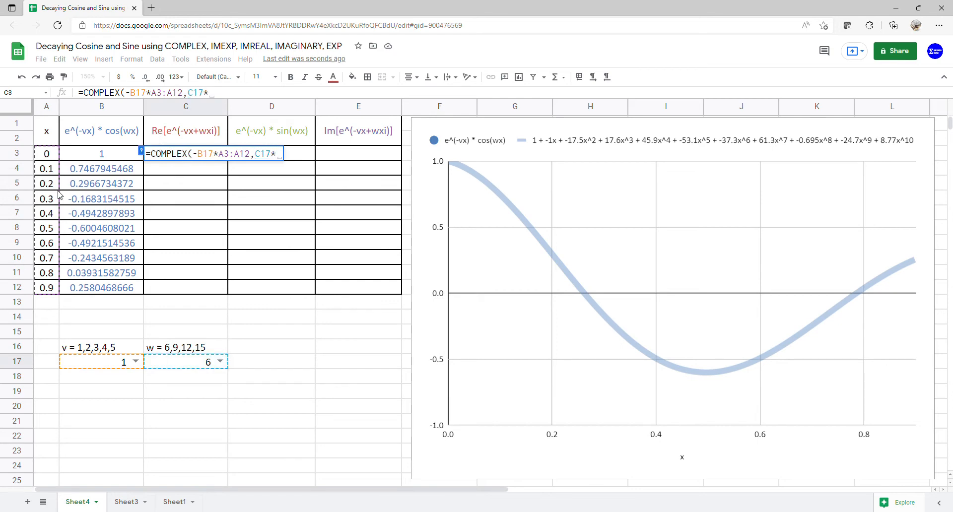
left_click(56, 160)
left_click_drag(58, 164, 61, 289)
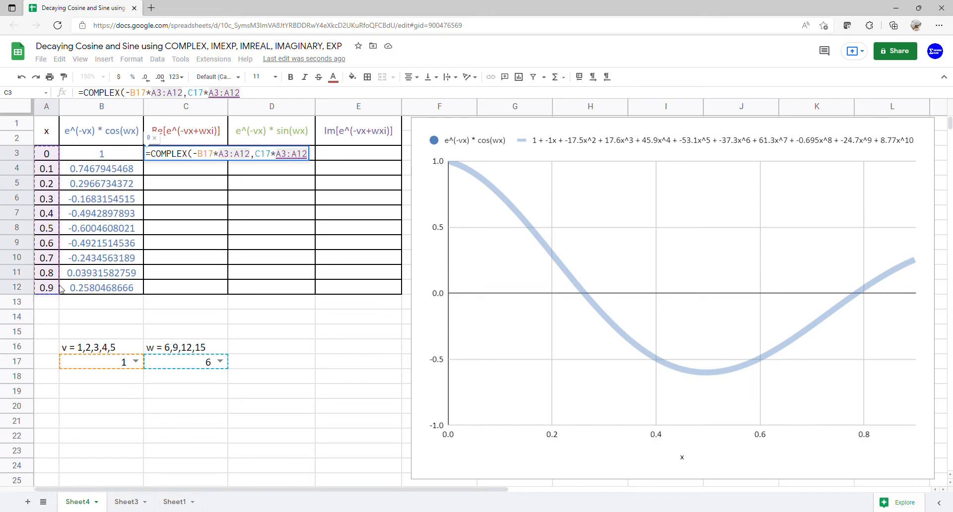
key("Return")
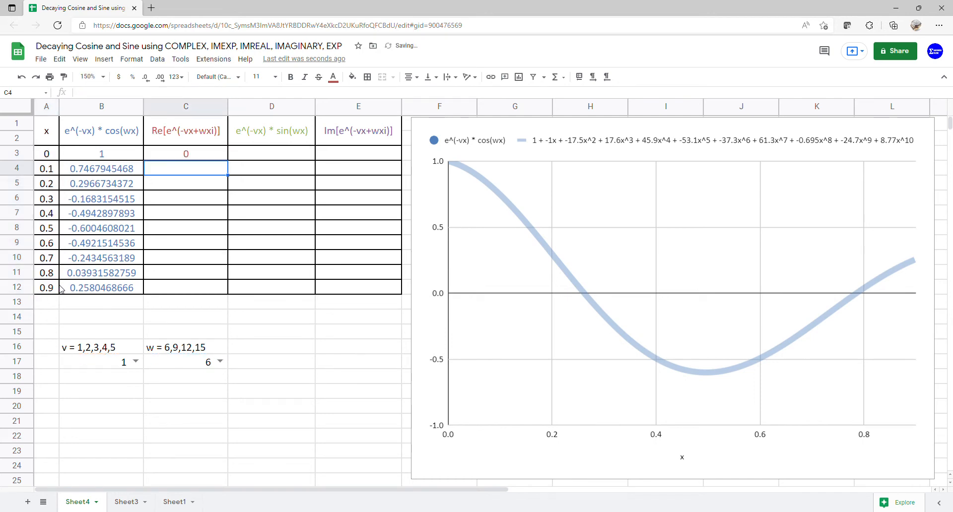
Step: Wrap the COMPLEX formula in cell C3 with IMEXP to get =IMEXP(COMPLEX(-B17*A3:A12,C17*A3:A12))
left_click(178, 154)
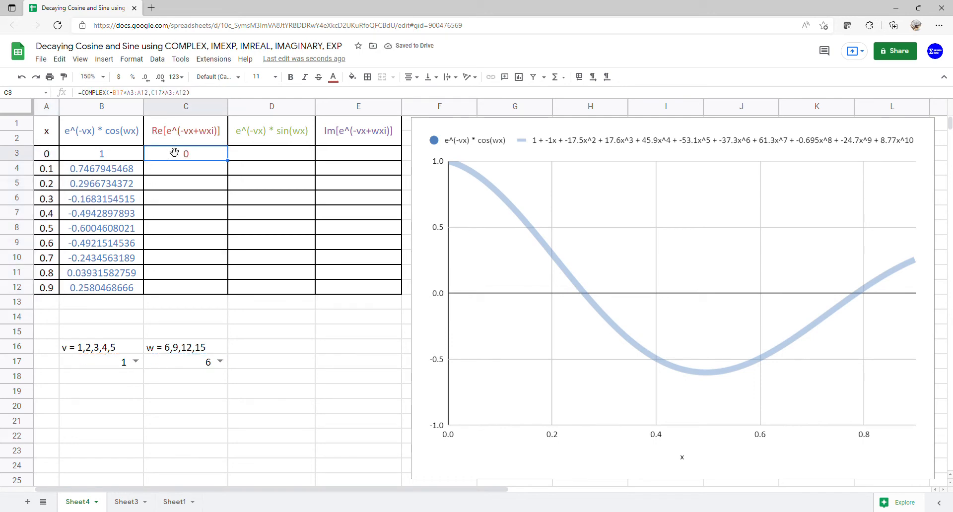
left_click(88, 97)
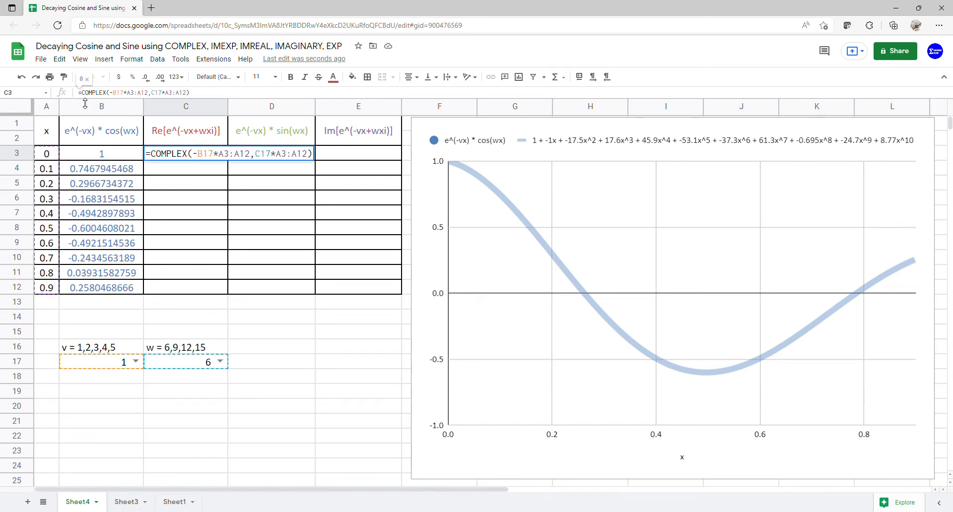
type("(")
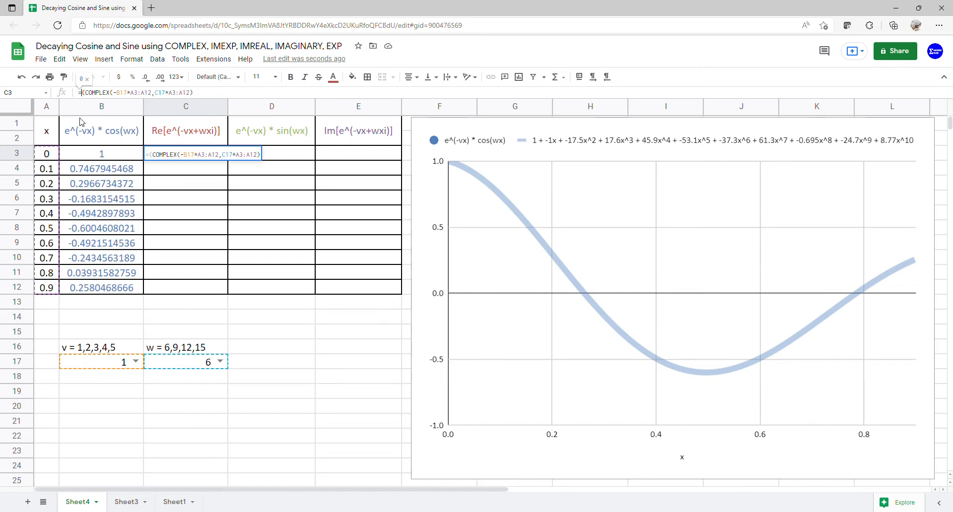
type("im")
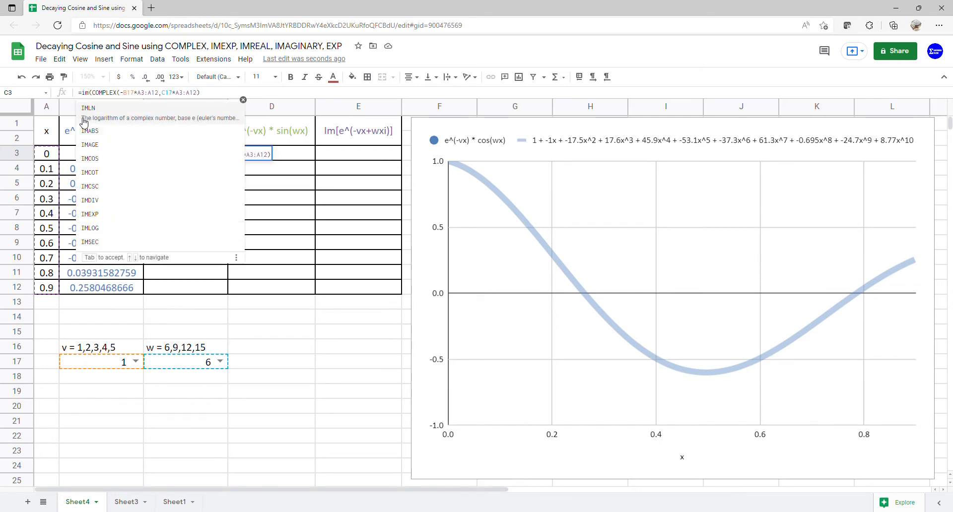
type("e")
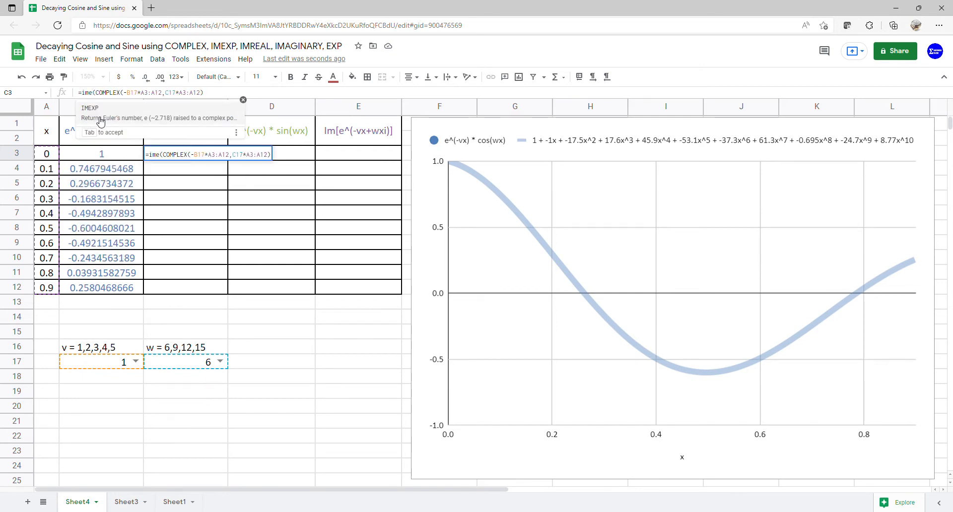
left_click(101, 120)
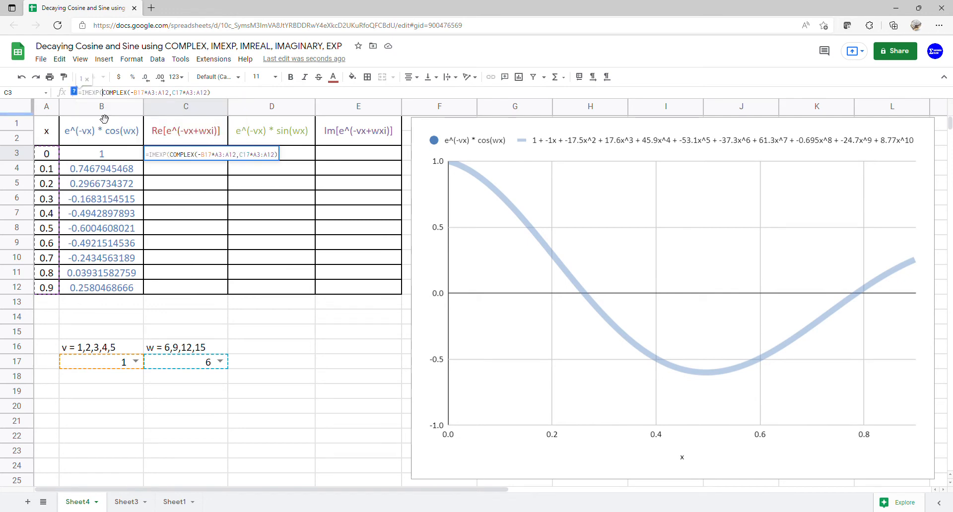
key("Return")
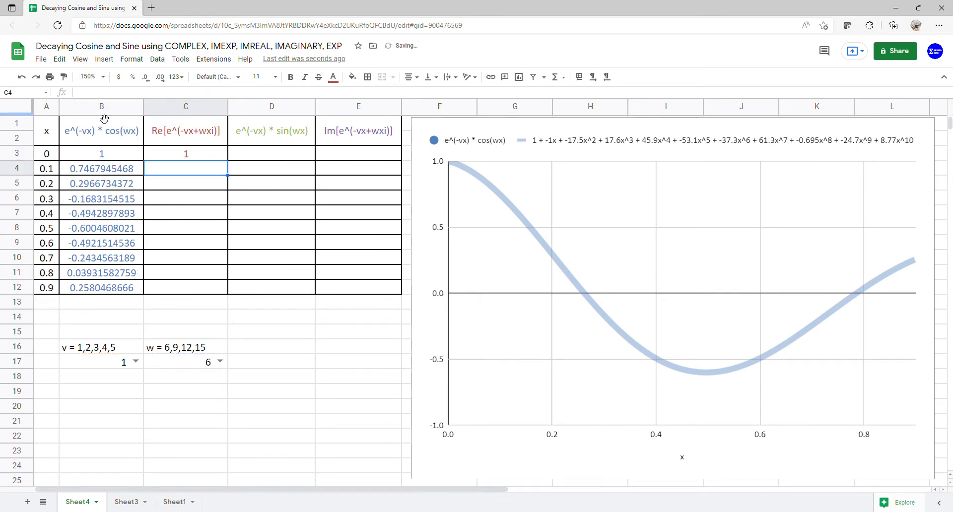
Step: Wrap the IMEXP formula in cell C3 with IMREAL to extract the real part
left_click(169, 156)
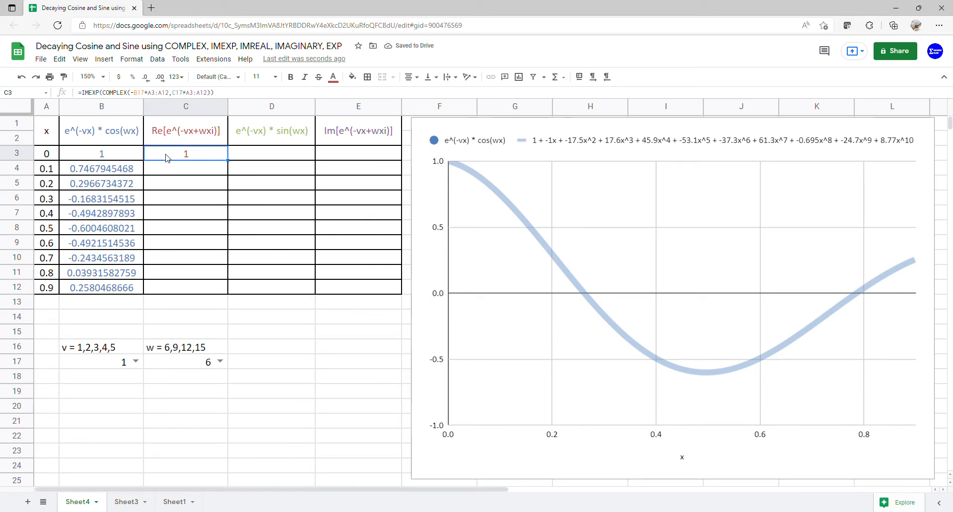
left_click(88, 94)
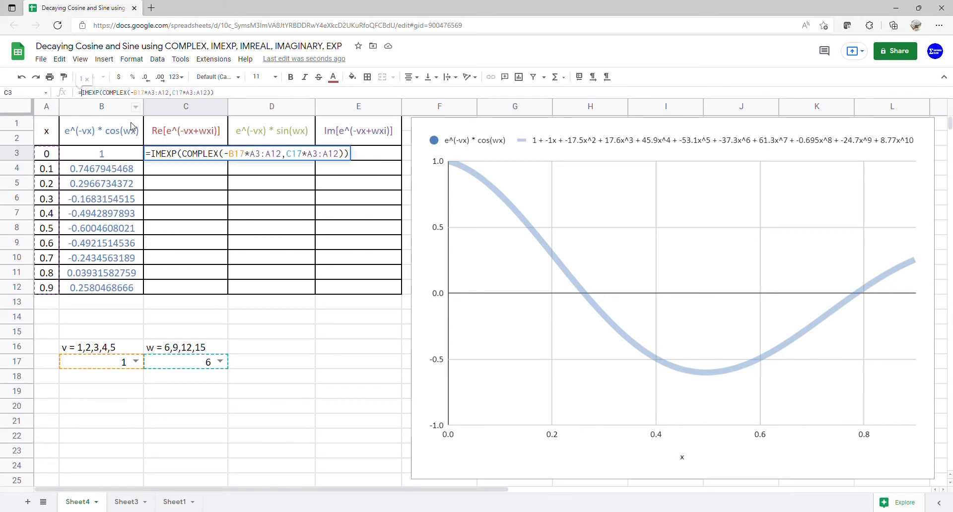
type("(")
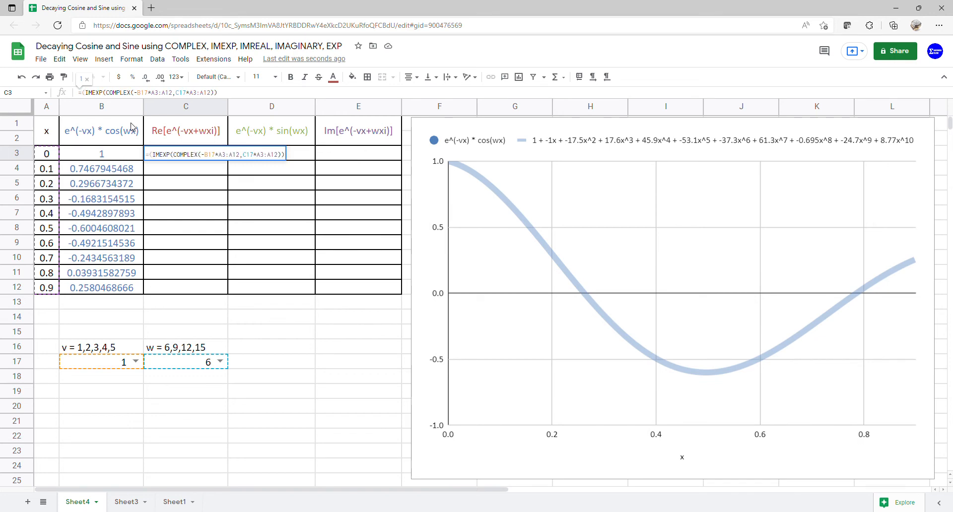
left_click(152, 156)
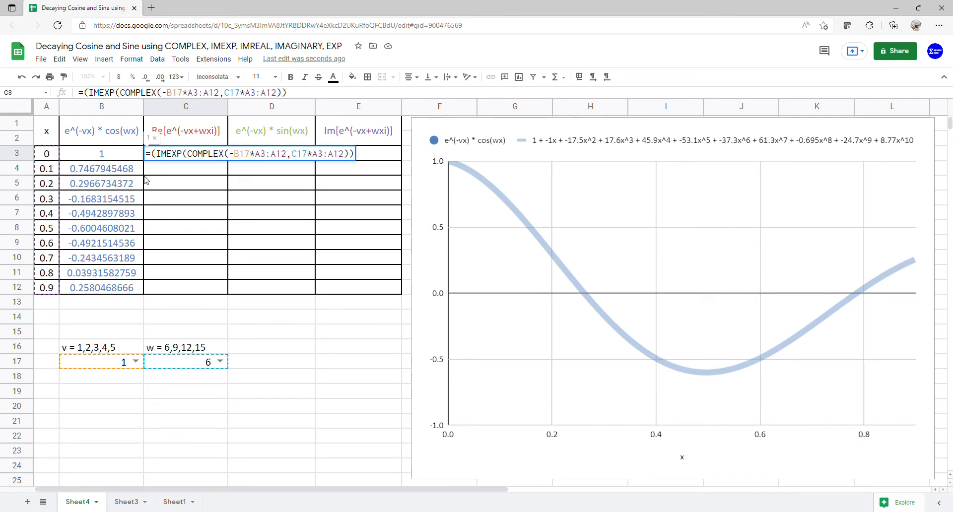
type("imre")
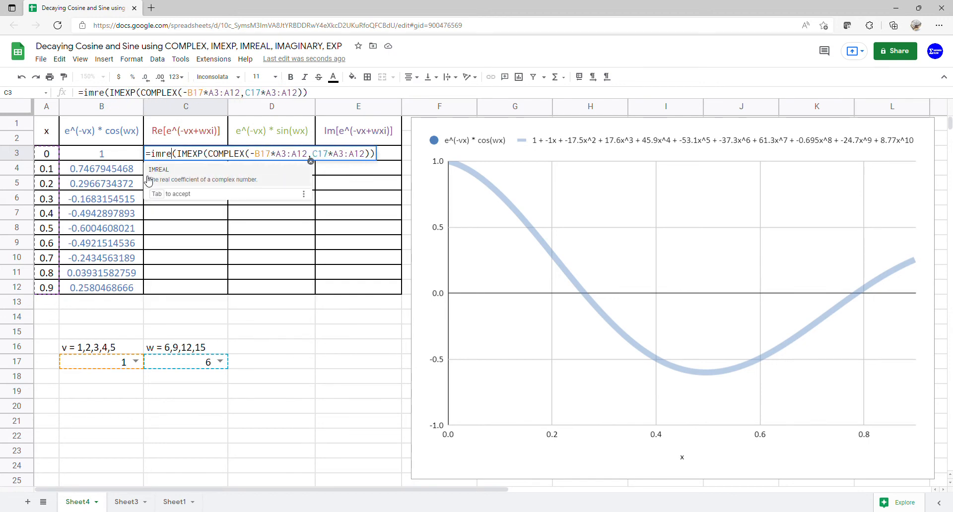
left_click(256, 176)
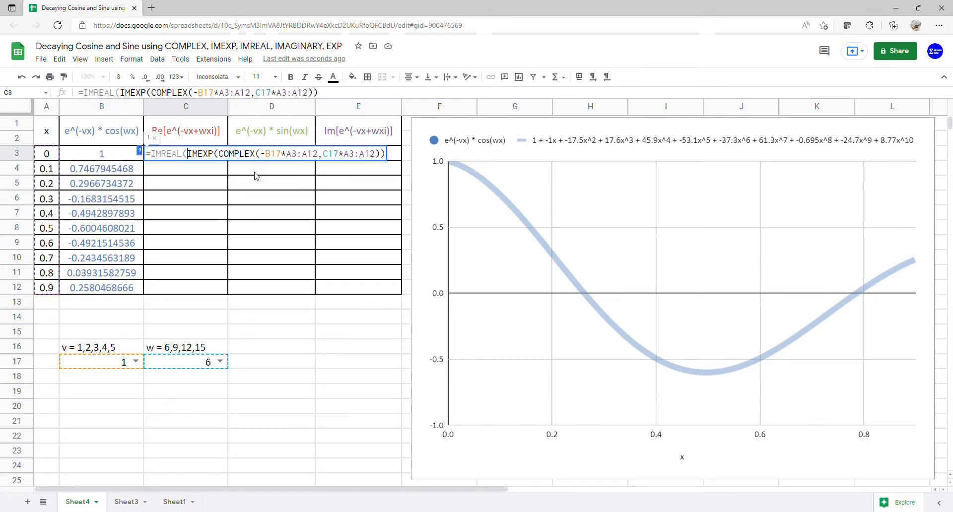
key("Return")
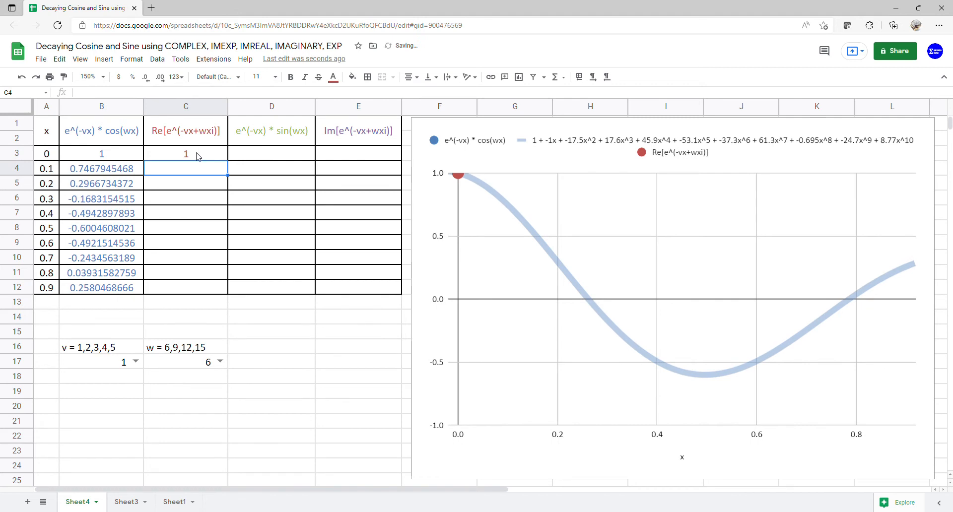
Step: Wrap the IMREAL formula in cell C3 with ARRAYFORMULA so that it fills the Re[e^(-vx+wxi)] column through row 12
left_click(197, 156)
left_click(86, 98)
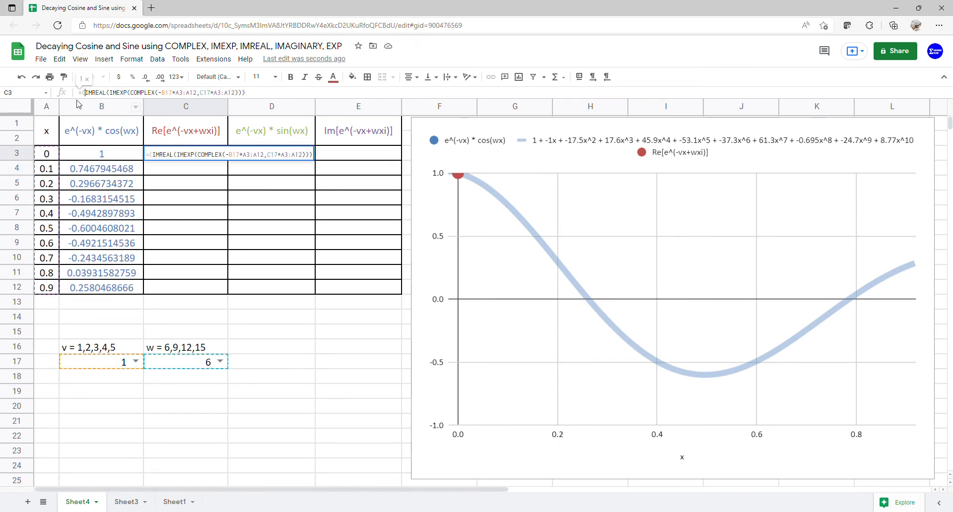
type("(arr")
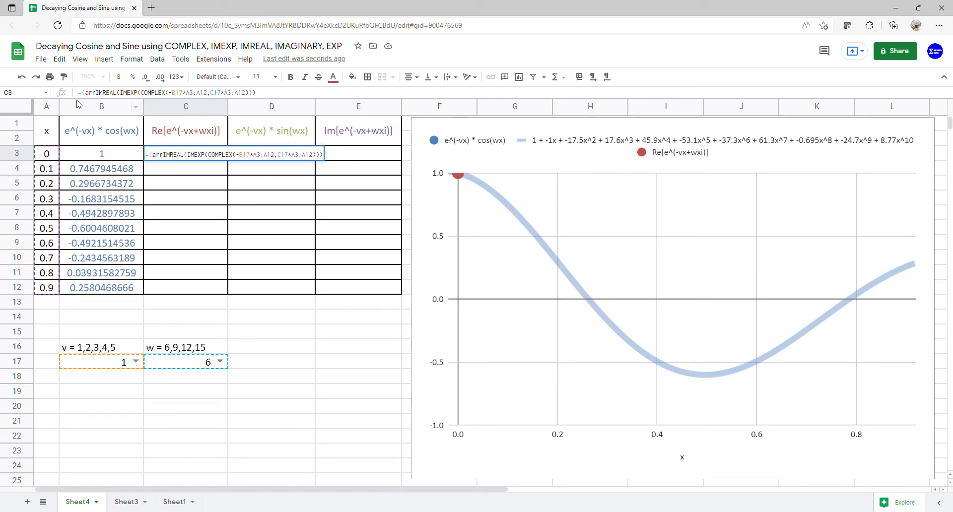
key("BackSpace")
key("BackSpace")
key("BackSpace")
key("BackSpace")
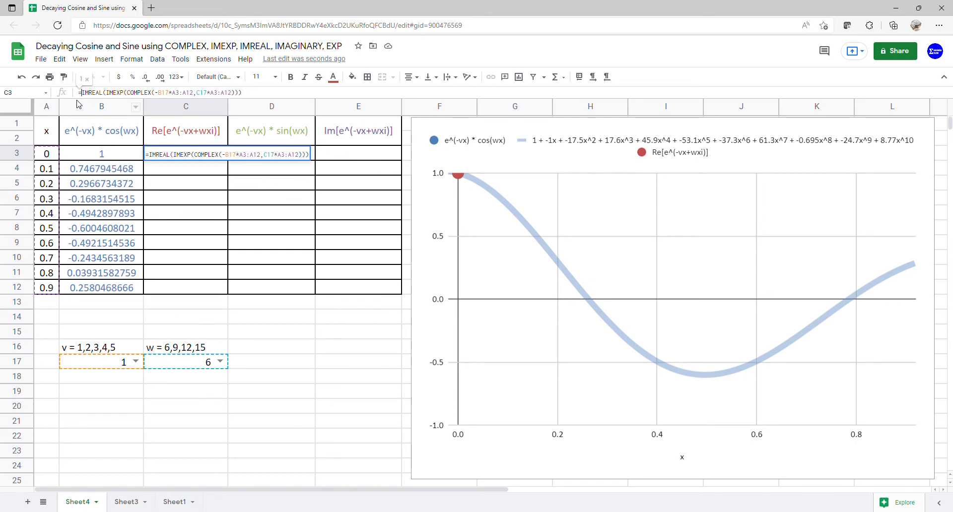
type("(")
type("arr")
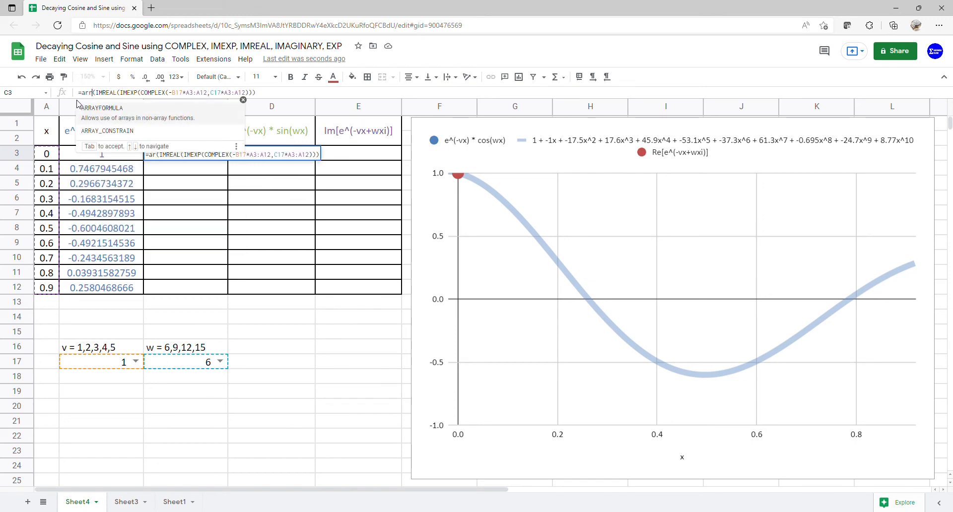
left_click(136, 118)
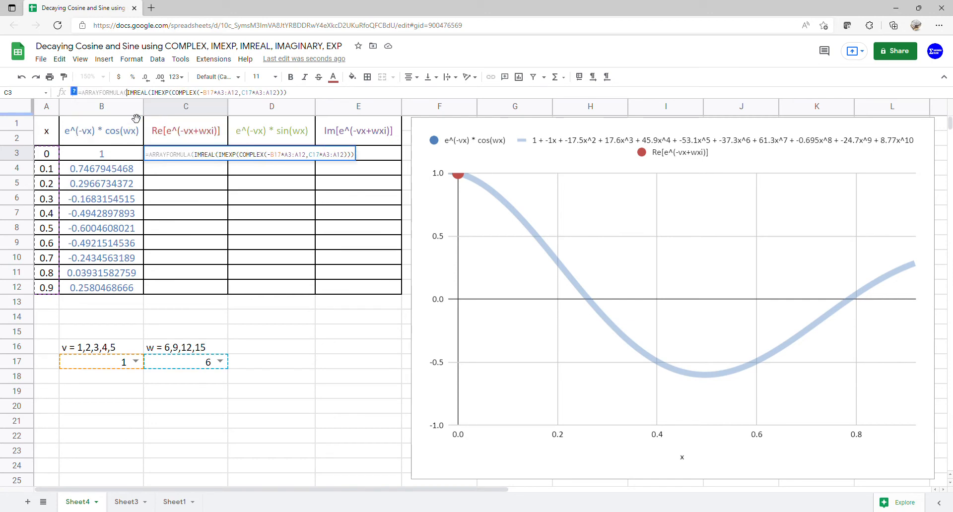
key("Return")
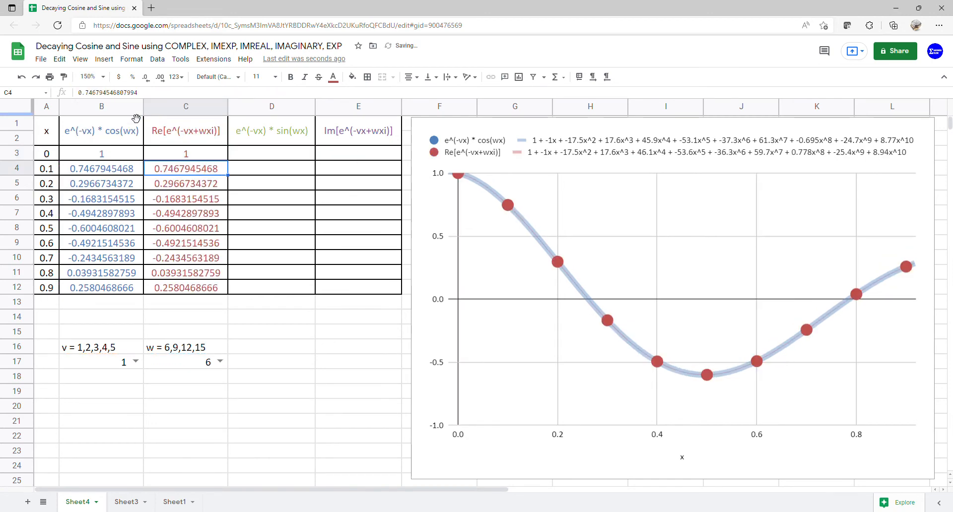
Step: Compare the Re[e^(-vx+wxi)] values in C1:C12 with the e^(-vx) * cos(wx) values in B1:B12
left_click_drag(185, 130, 107, 280)
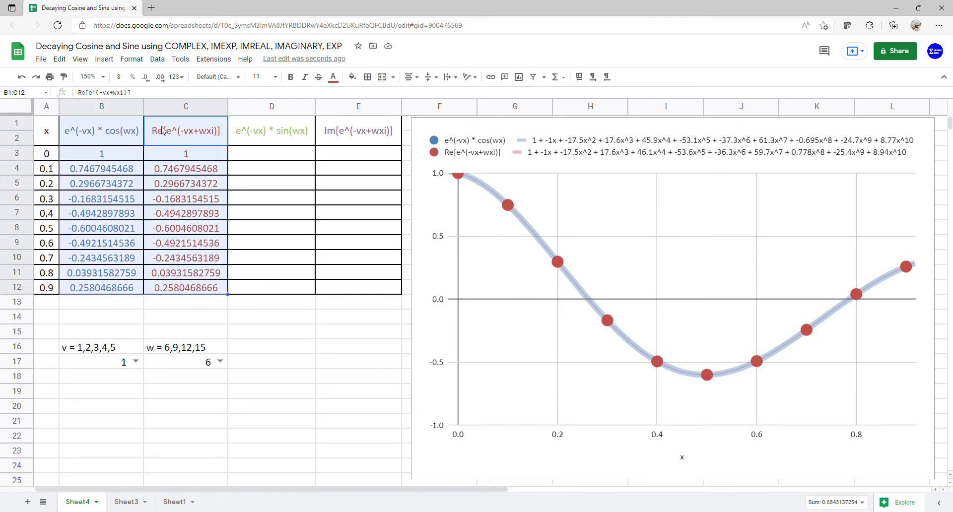
left_click_drag(164, 130, 180, 292)
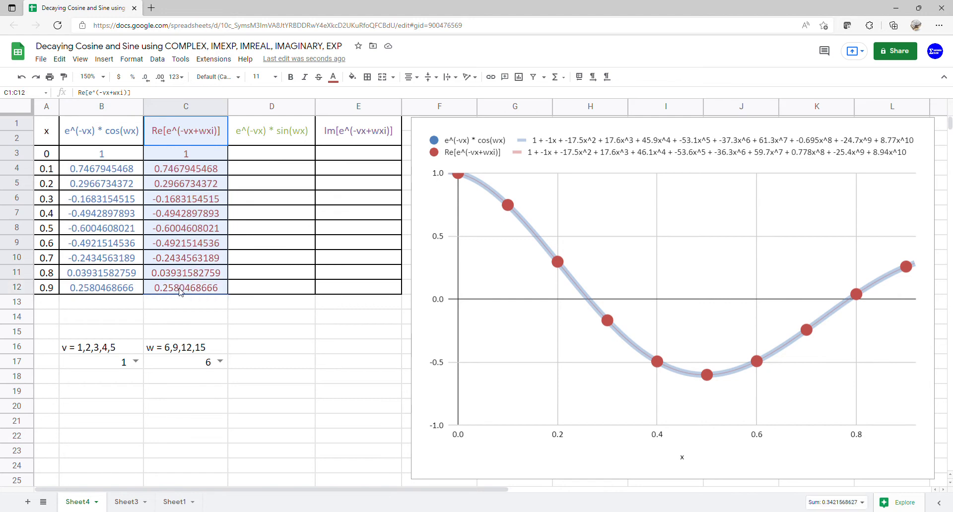
left_click(114, 133)
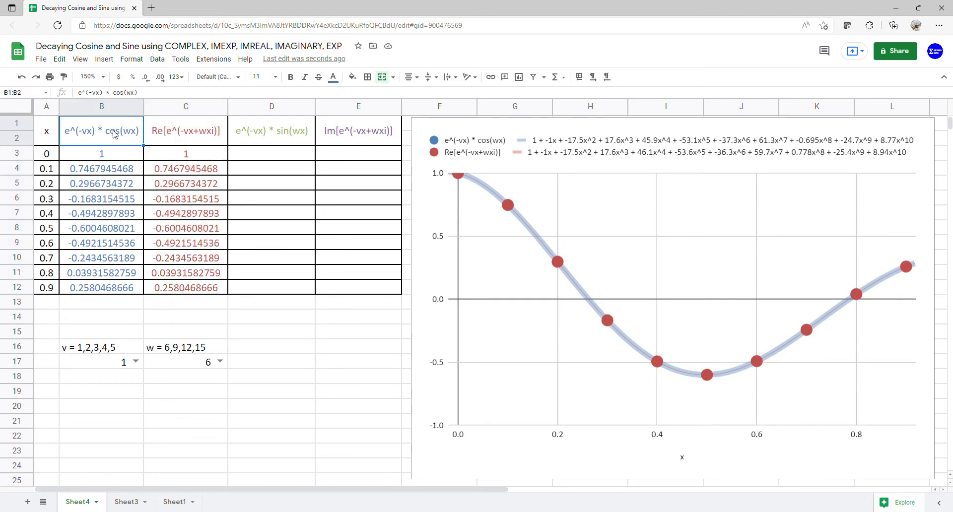
left_click_drag(117, 145, 119, 289)
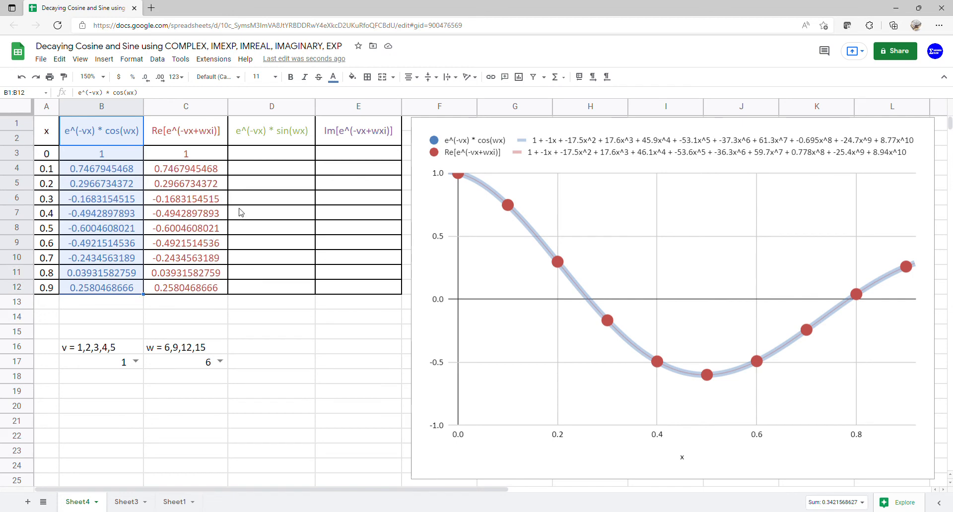
Step: Start the e^(-vx) * sin(wx) array formula in cell D3 with the decay factor: =ARRAYFORMULA(EXP(-B17*A3:A12)*
left_click(267, 159)
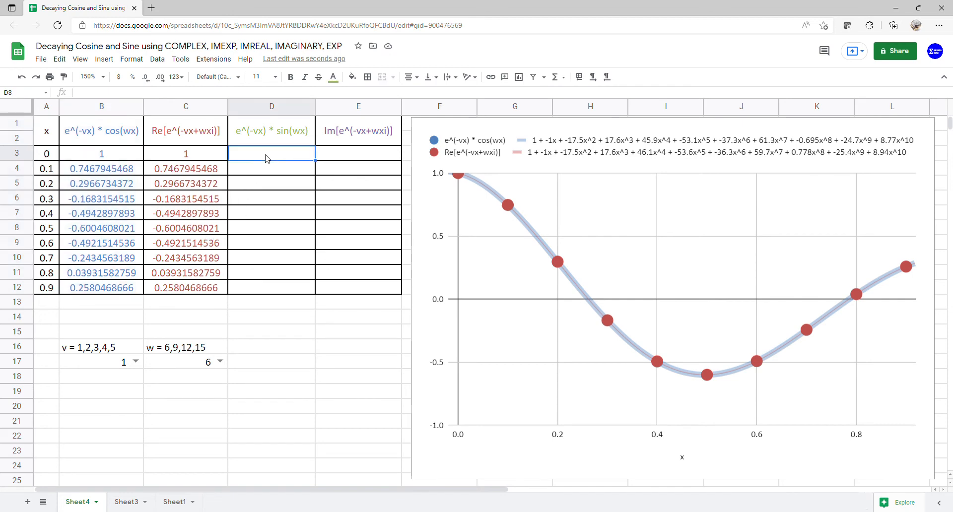
double_click(268, 158)
type("=")
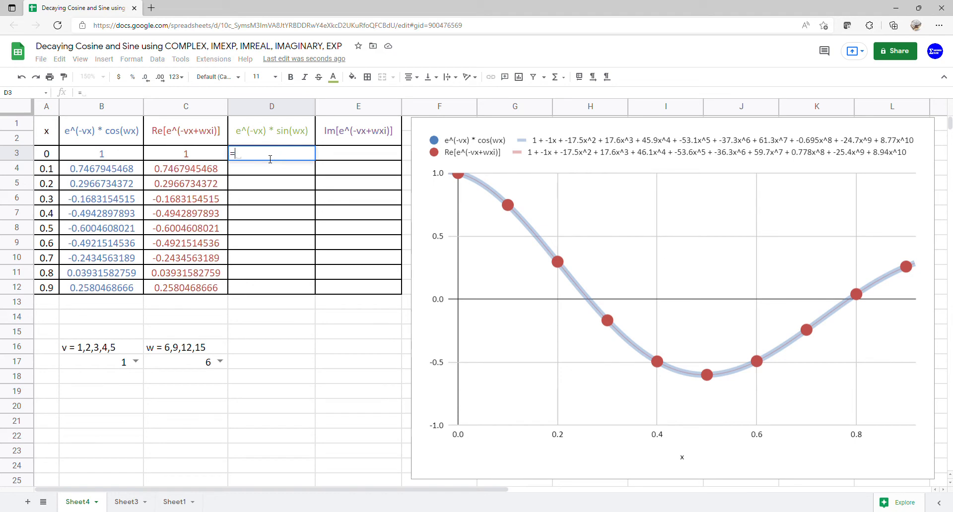
type("arr")
key("Tab")
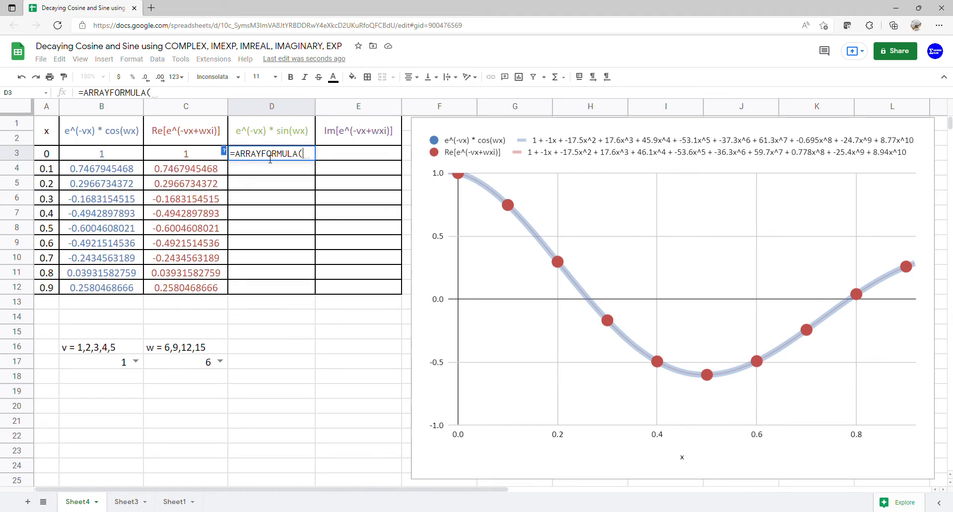
type("exp")
key("Tab")
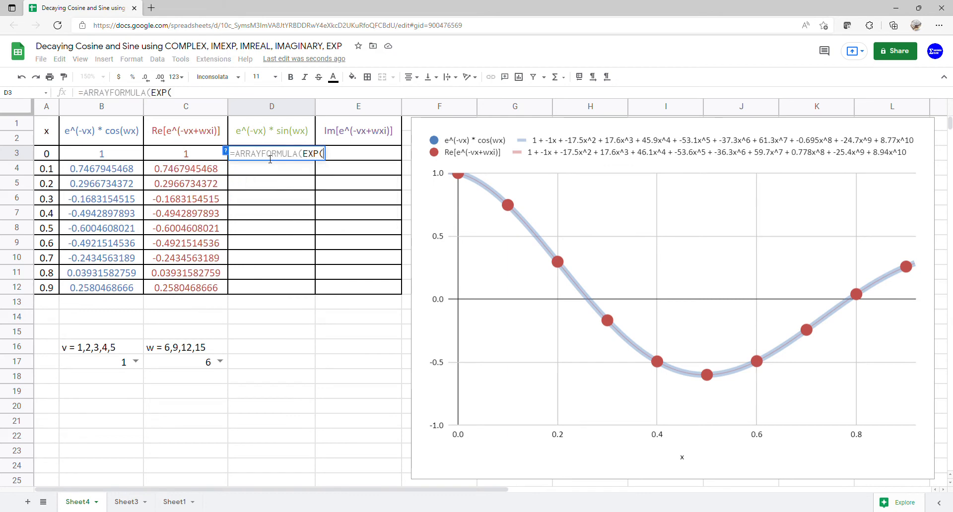
type("-")
left_click(85, 366)
type("*")
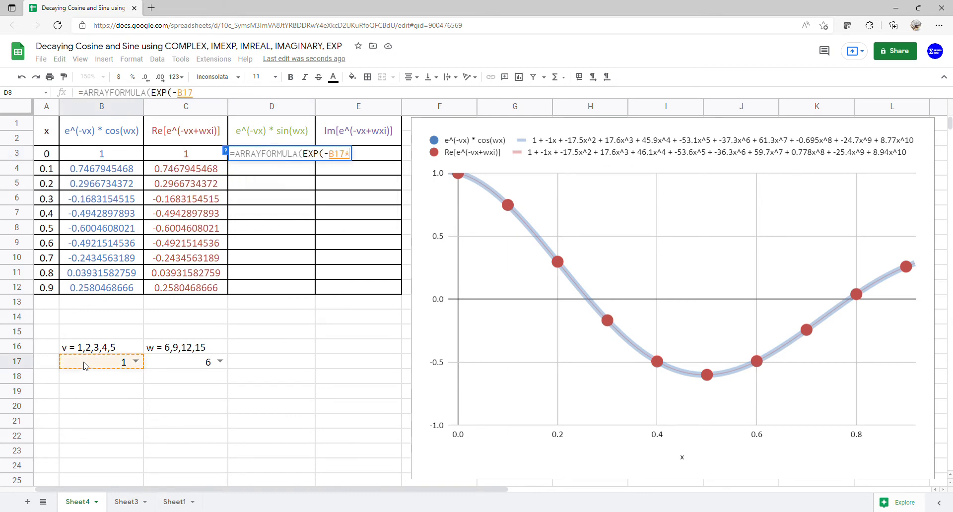
left_click_drag(50, 155, 55, 287)
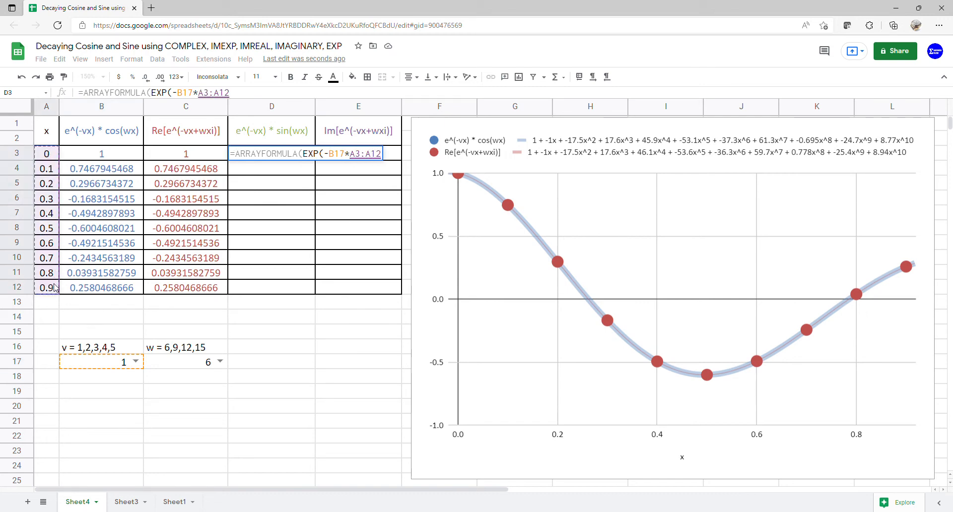
type(")*")
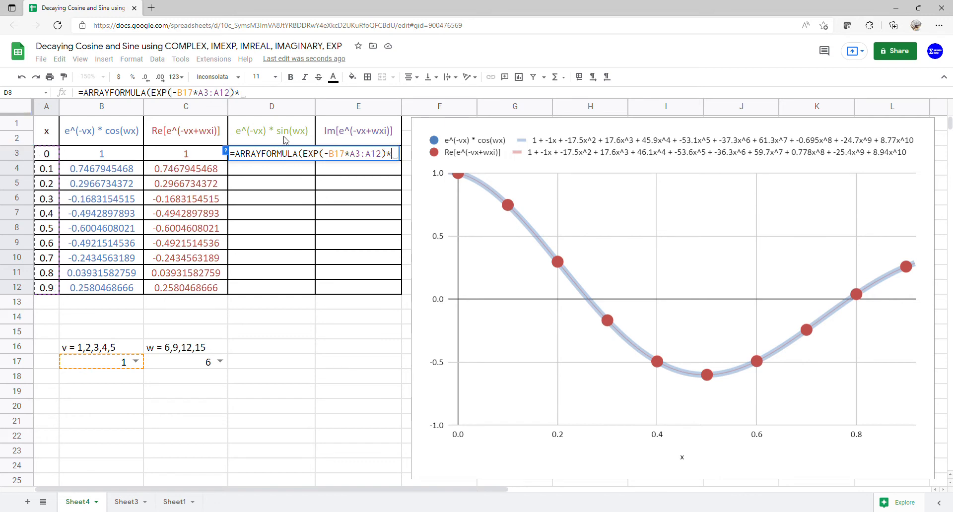
type("sin")
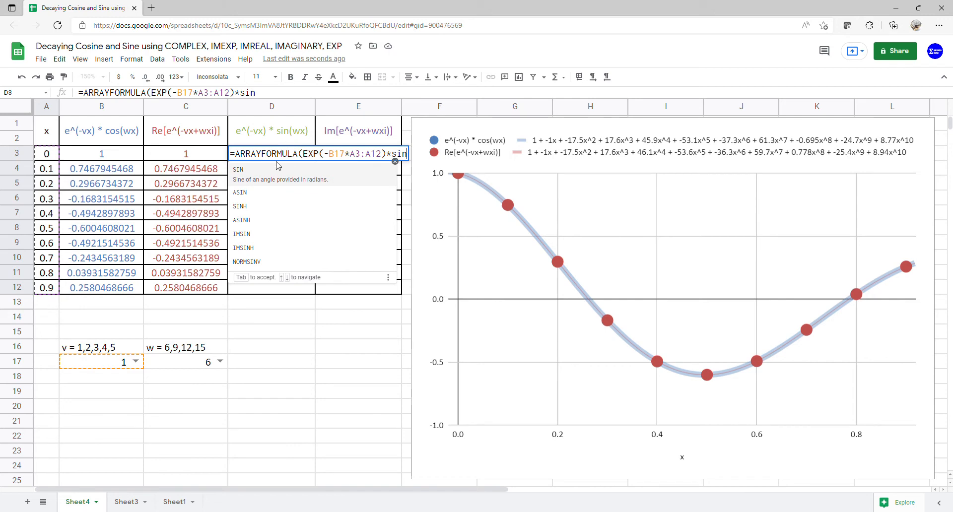
Step: Complete the D3 formula with the factor SIN(C17*A3:A12), enter it, and select D1:D12 to review the column
left_click(276, 176)
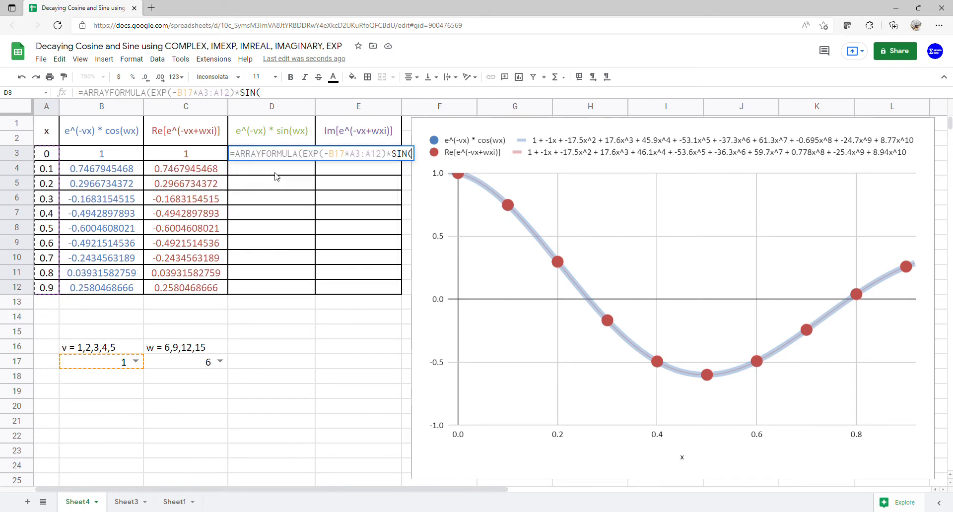
left_click(197, 367)
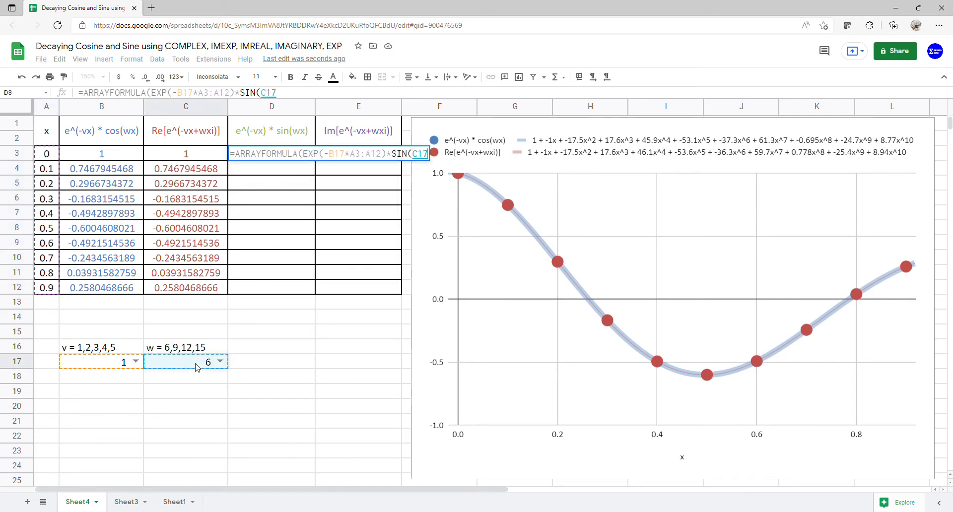
type("*")
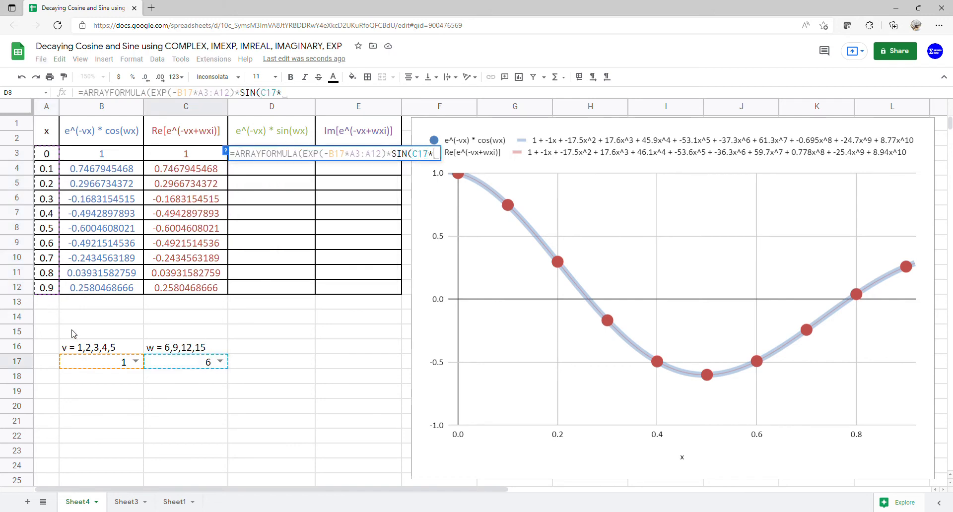
left_click_drag(52, 155, 48, 289)
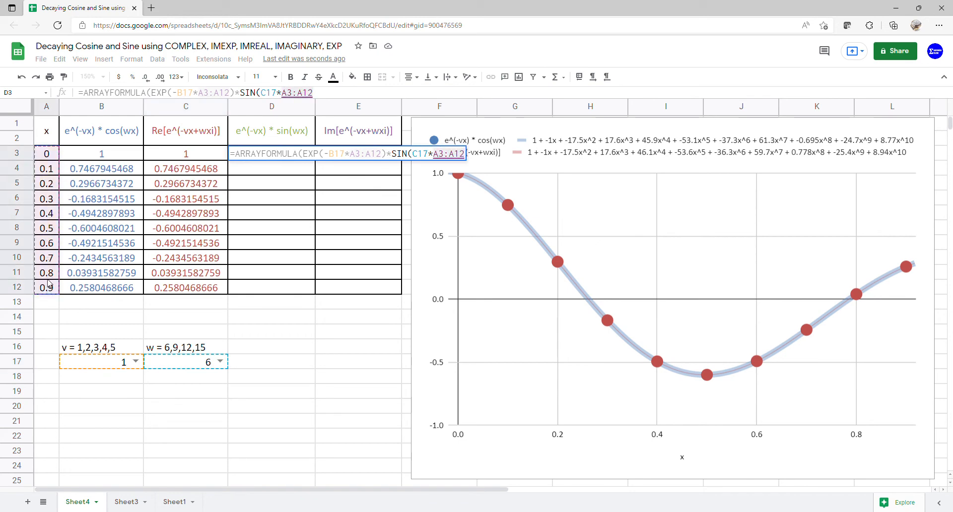
key("Return")
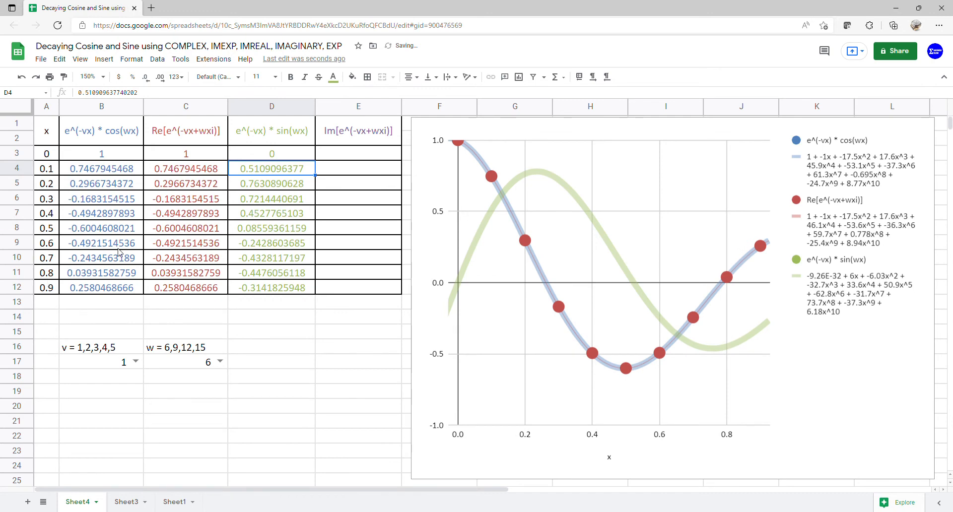
left_click_drag(275, 144, 267, 287)
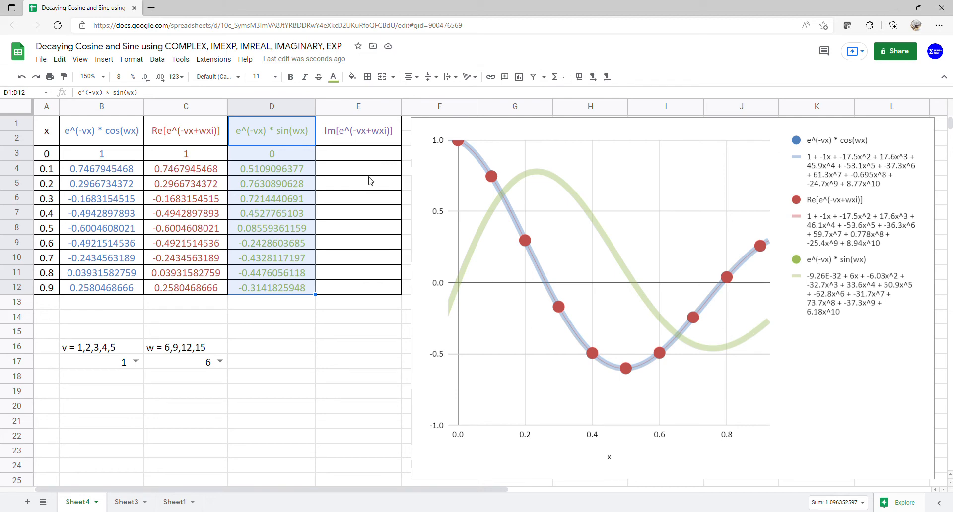
Step: Enter =COMPLEX(-B17*A3:A12,C17*A3:A12) in cell E3 under the Im[e^(-vx+wxi)] heading
left_click(379, 157)
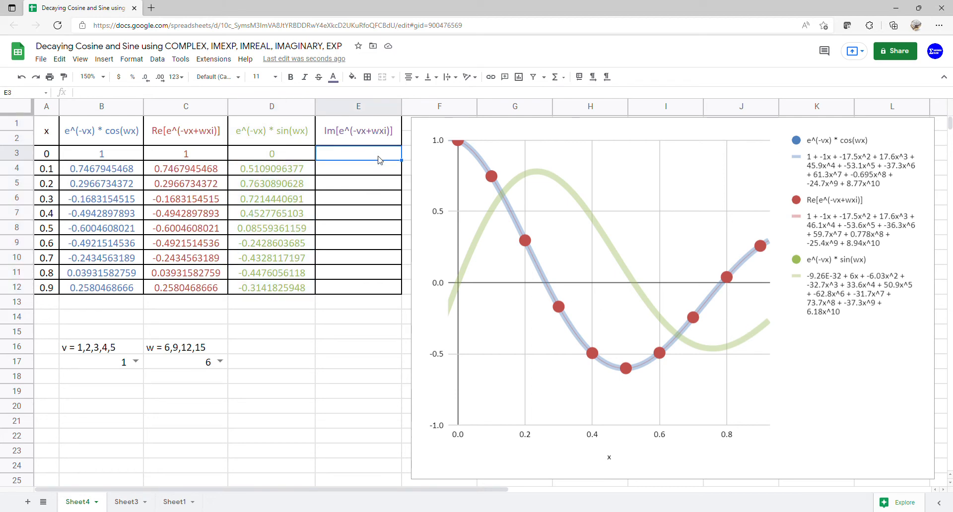
type("=")
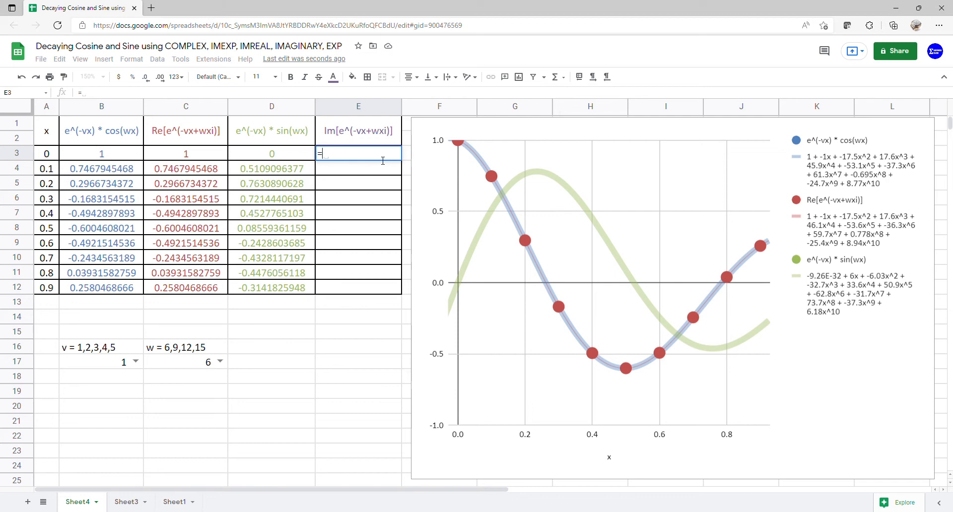
type("comp")
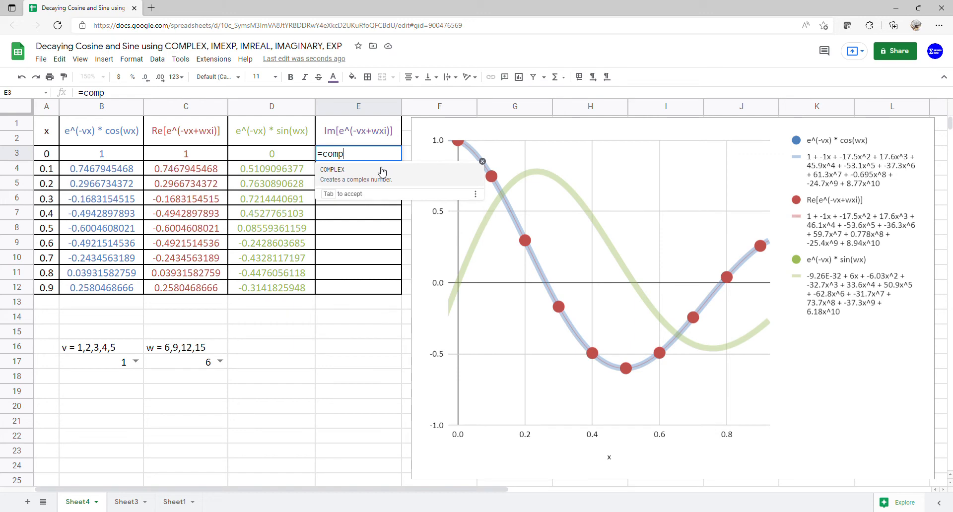
left_click(381, 171)
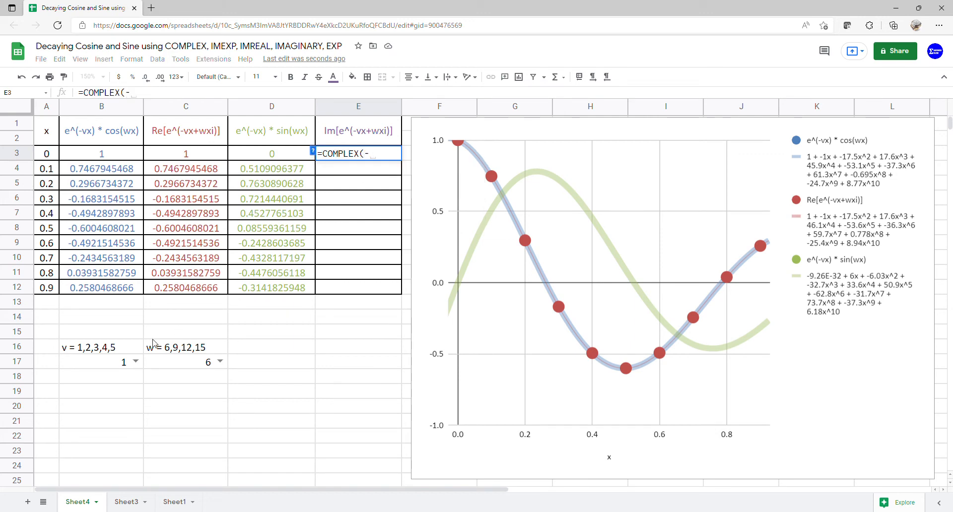
type("-")
left_click(102, 366)
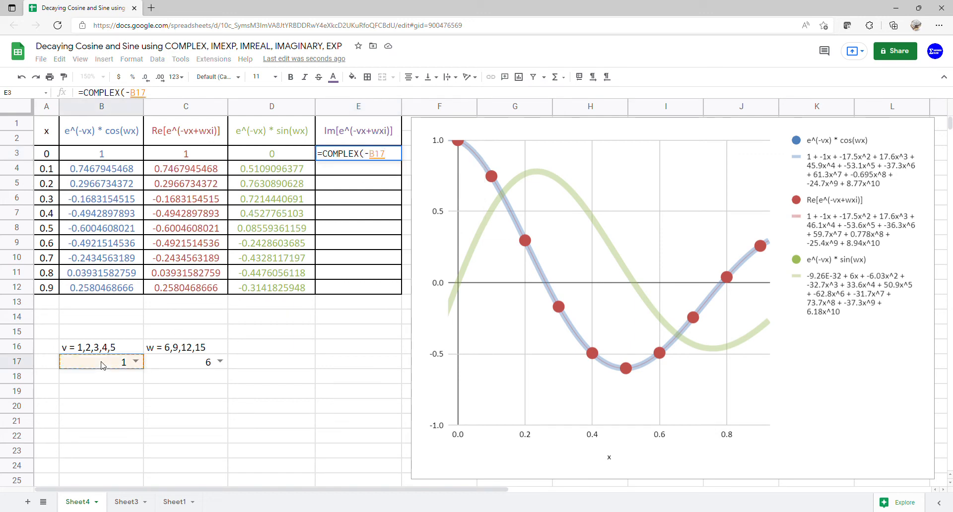
type("*")
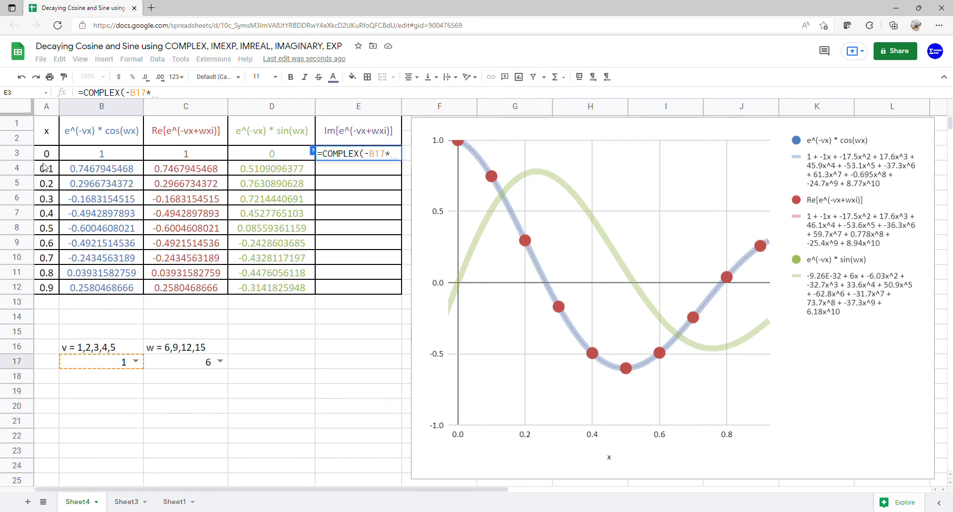
left_click_drag(54, 155, 43, 283)
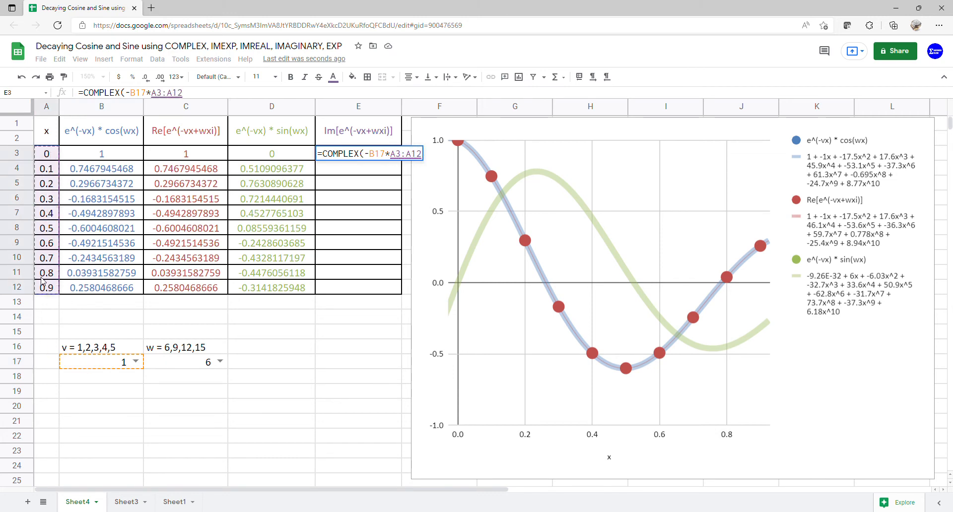
type(",")
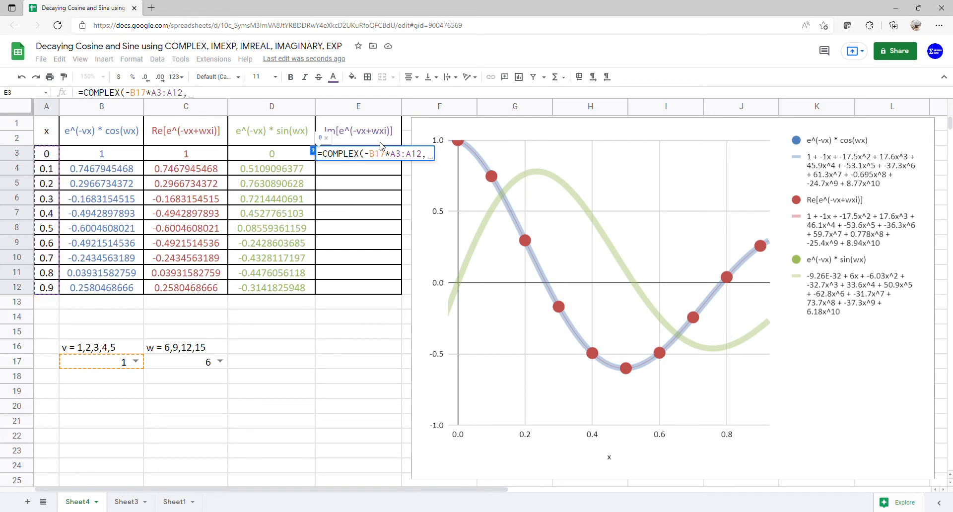
left_click(201, 362)
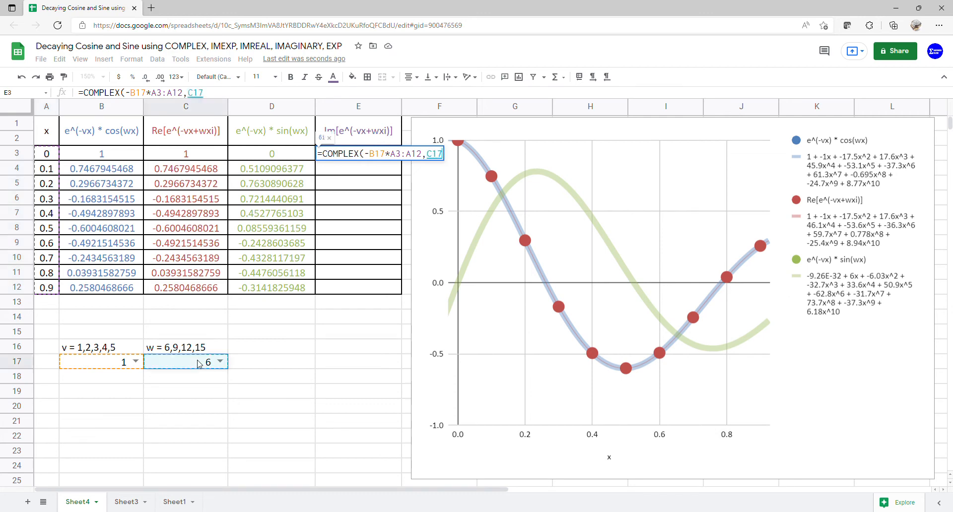
type("*")
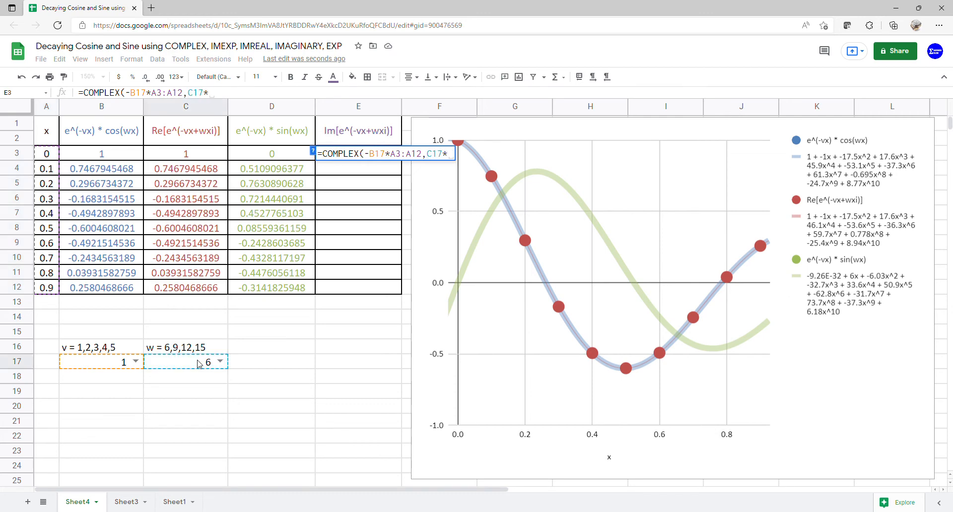
left_click_drag(42, 156, 44, 288)
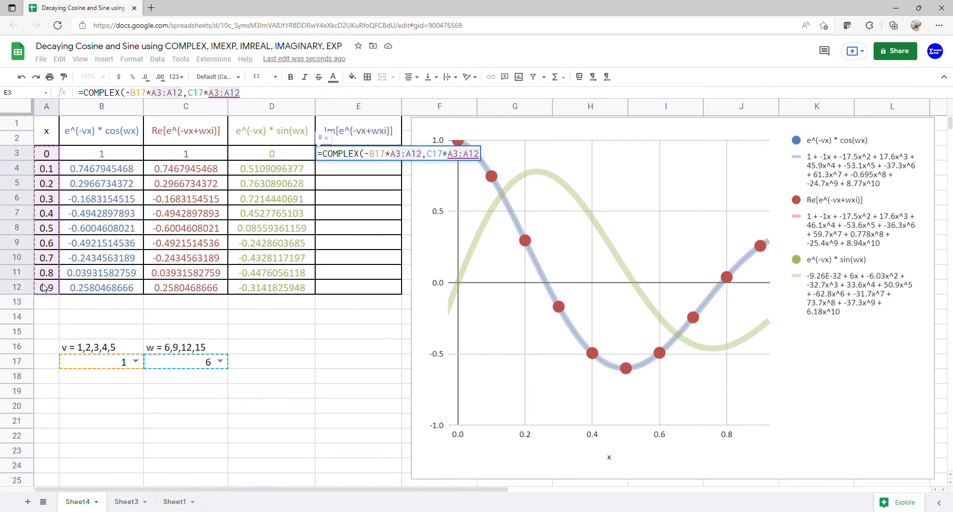
key("Return")
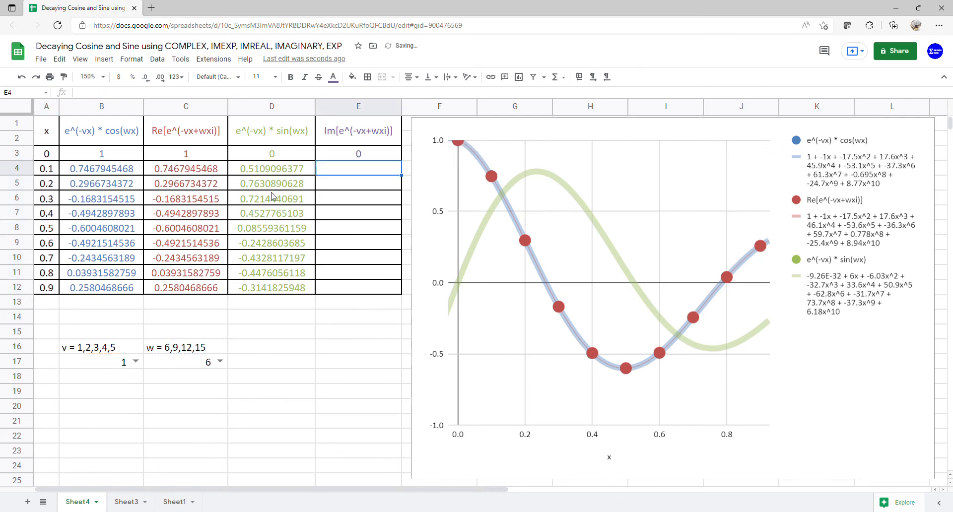
Step: Wrap the COMPLEX formula in cell E3 with IMEXP to get =IMEXP(COMPLEX(-B17*A3:A12,C17*A3:A12))
left_click(345, 159)
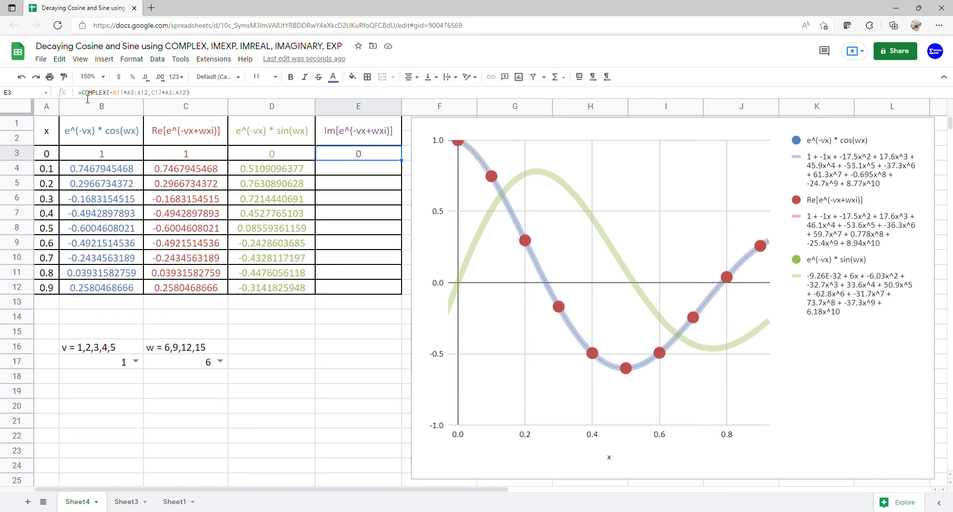
left_click(87, 98)
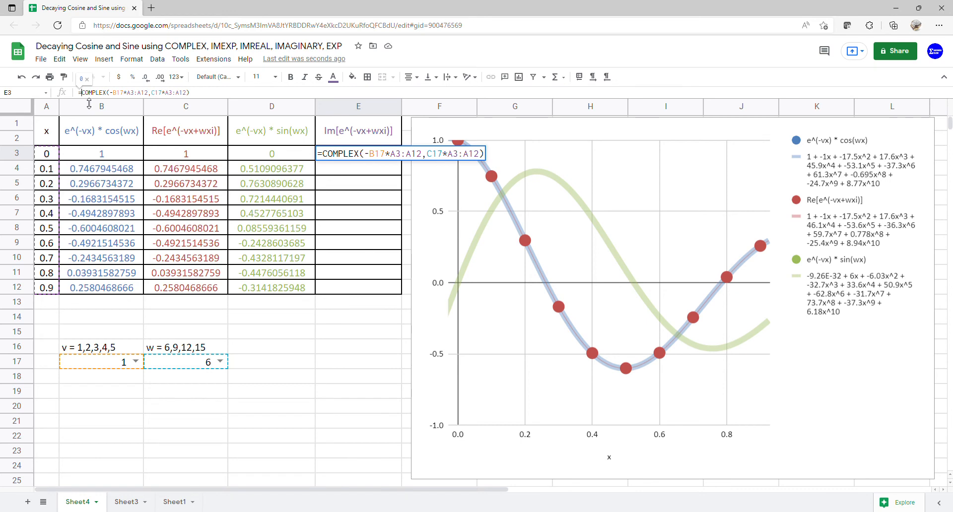
type("(")
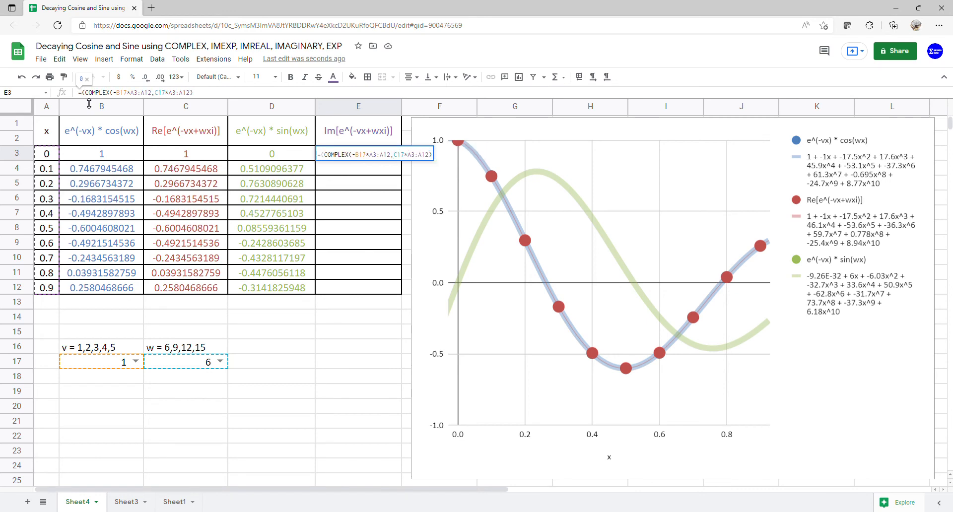
type("im")
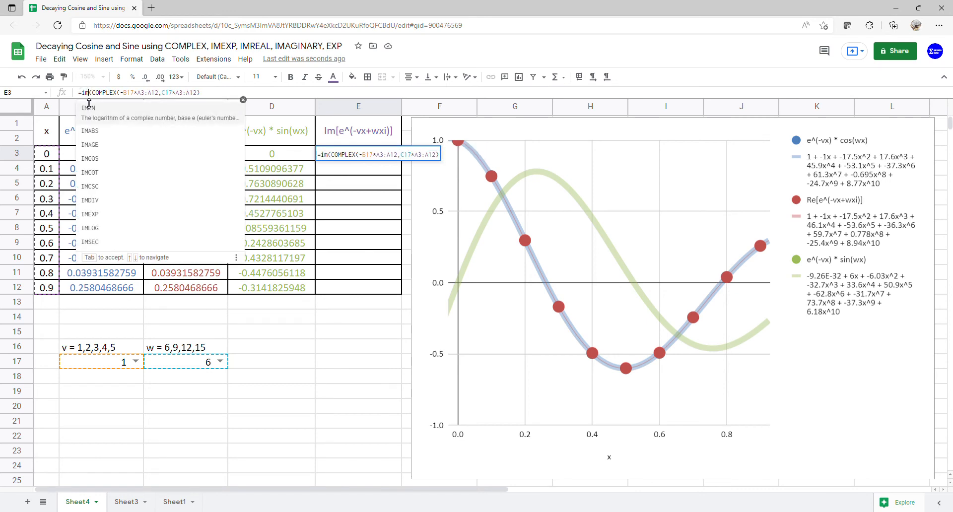
type("e")
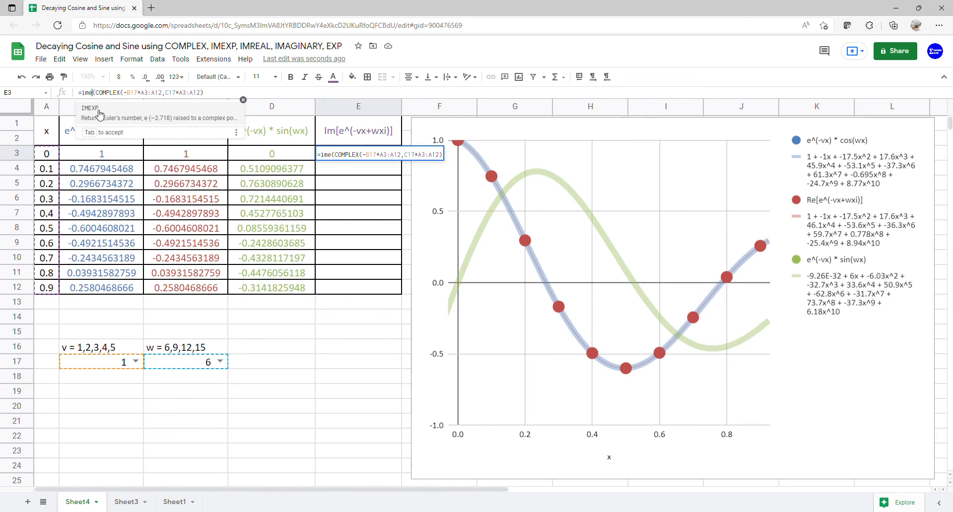
left_click(99, 116)
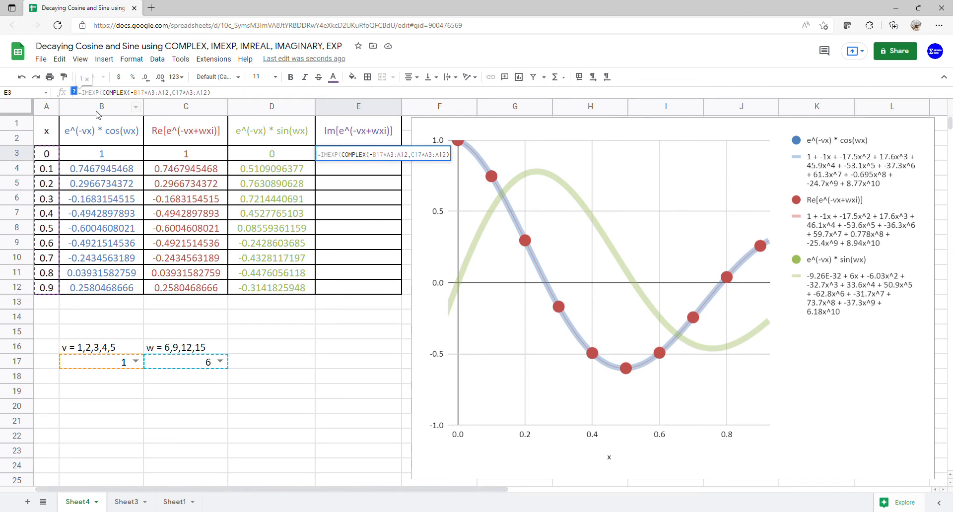
key("Return")
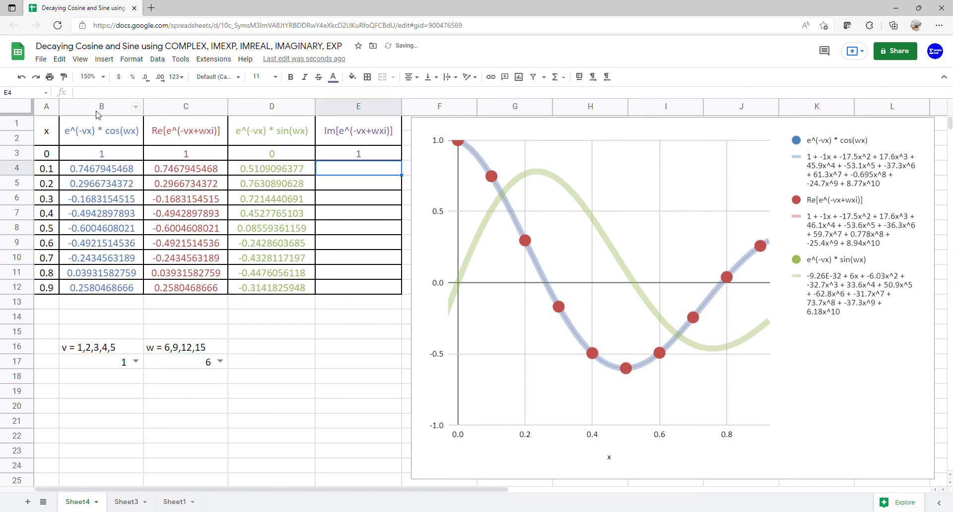
Step: Wrap the formula in cell E3 with IMAGINARY to get =IMAGINARY(IMEXP(COMPLEX(-B17*A3:A12,C17*A3:A12)))
left_click(347, 157)
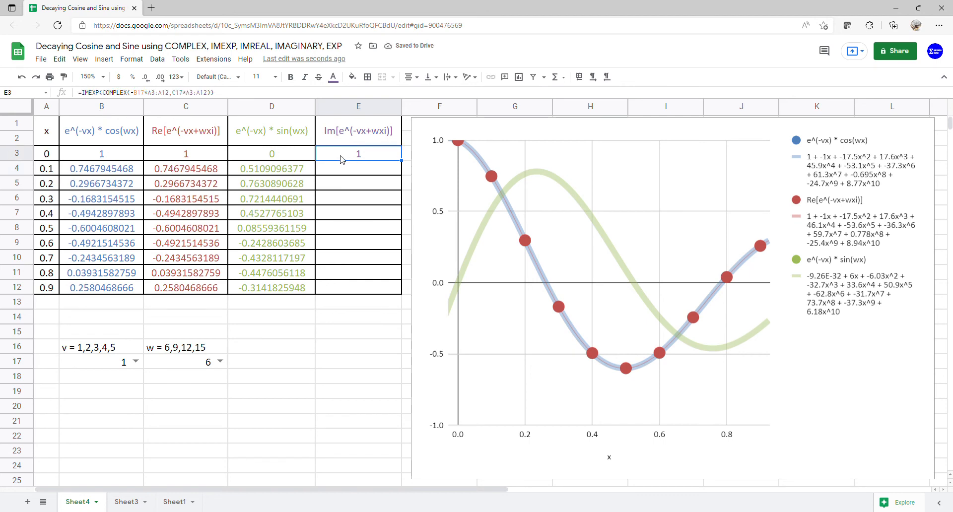
left_click(86, 95)
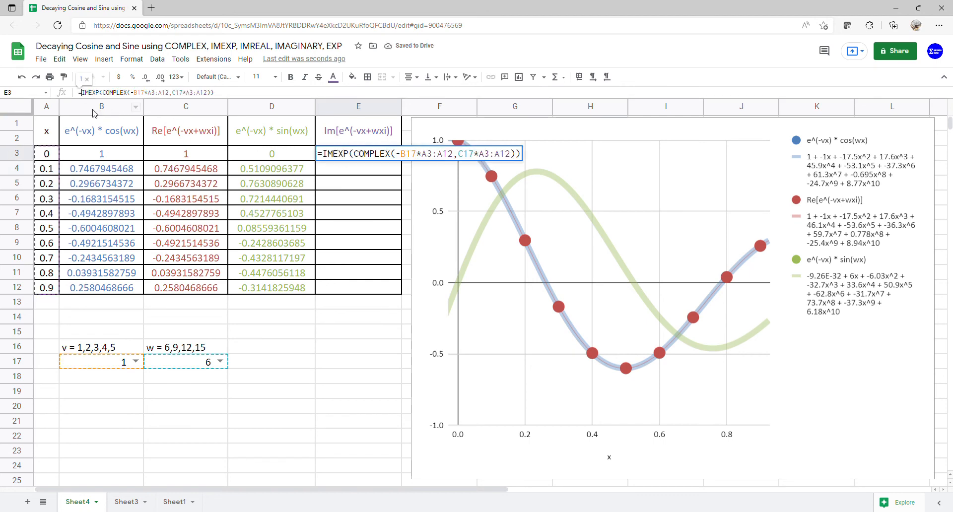
type("(")
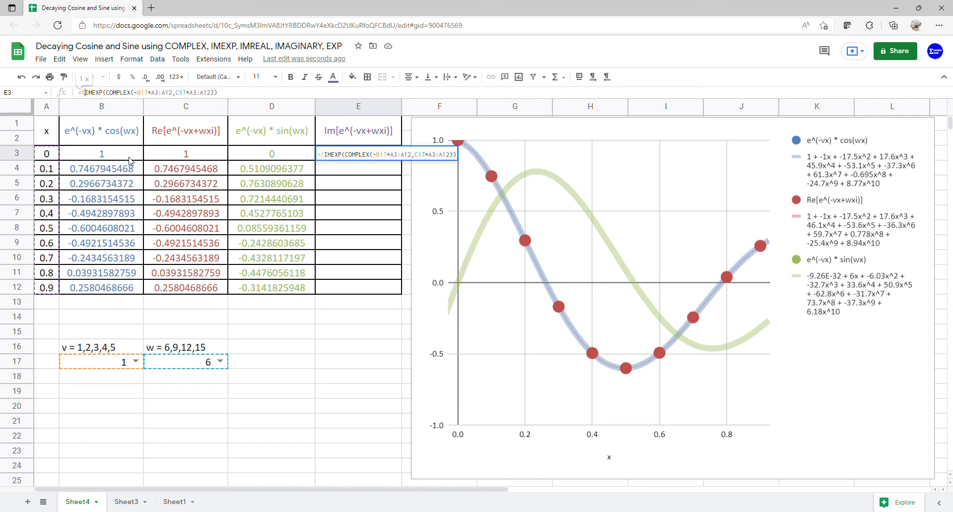
type("ima")
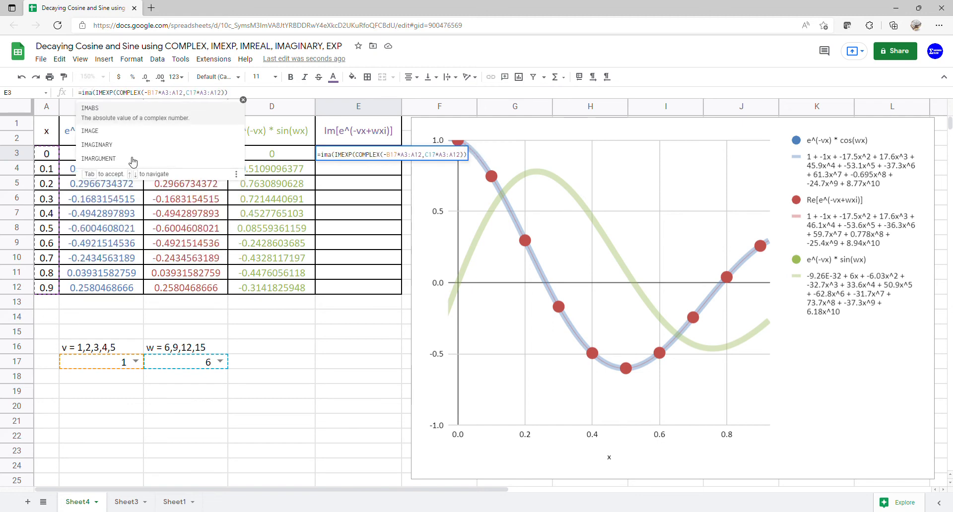
left_click(130, 145)
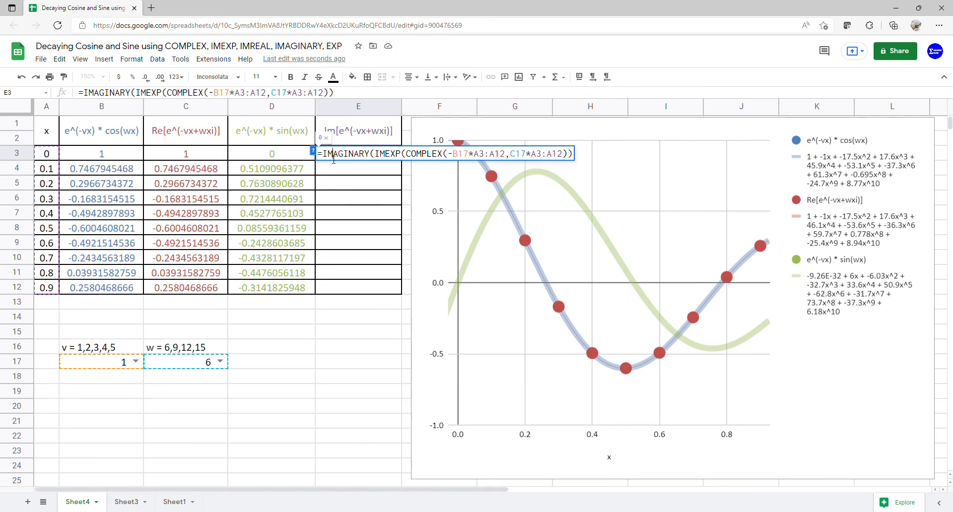
key("Return")
Step: Wrap the IMAGINARY formula in cell E3 with ARRAYFORMULA so it covers every x value in A3:A12
left_click(346, 158)
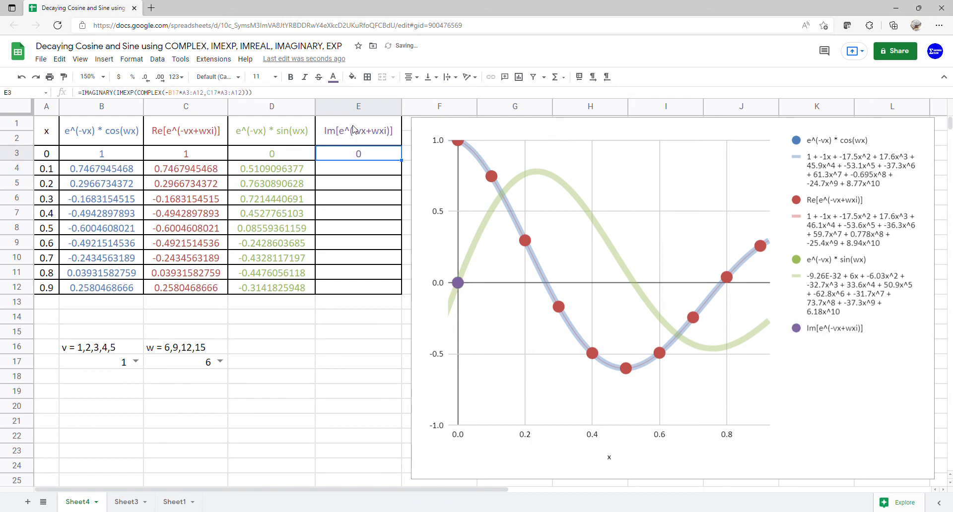
left_click(87, 99)
type("(")
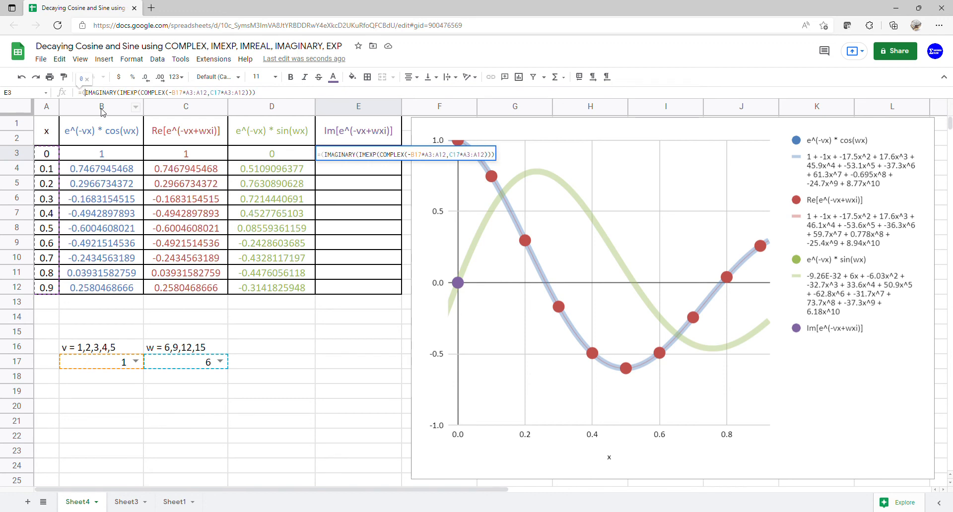
type("arr")
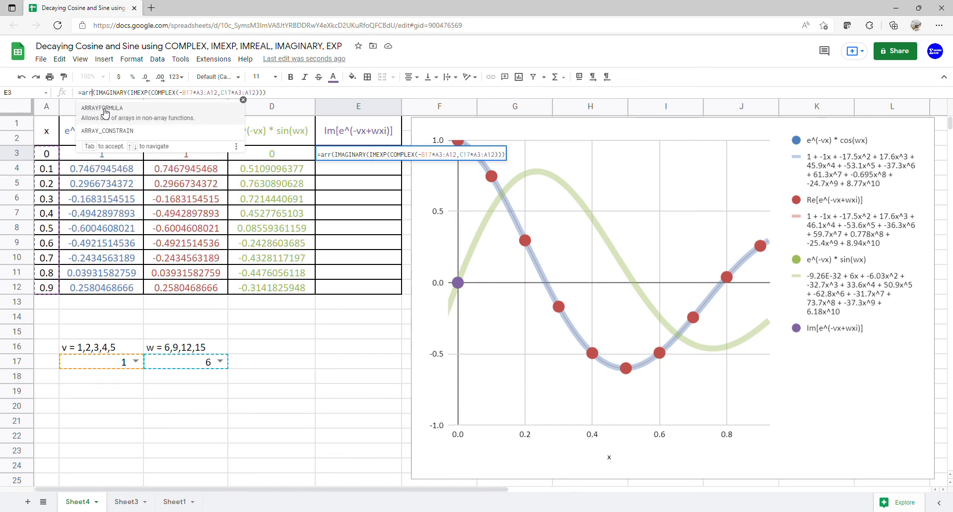
left_click(104, 111)
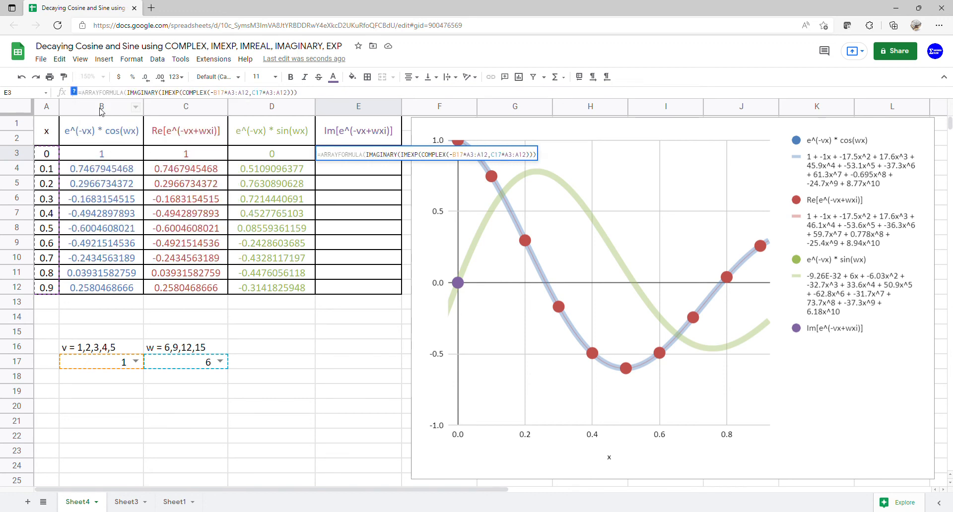
key("Return")
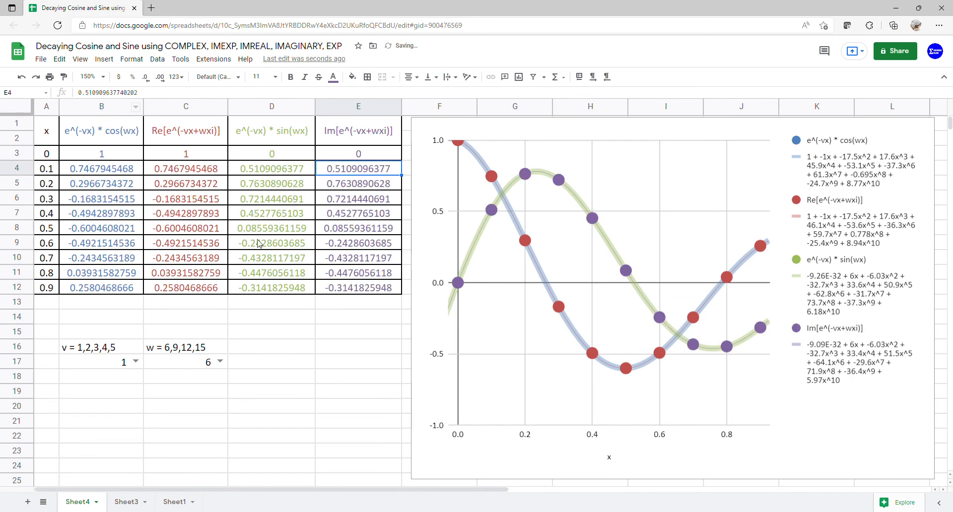
Step: Select E1:E12 and then D1:E12 to compare the e^(-vx) * sin(wx) and Im[e^(-vx+wxi)] columns
left_click_drag(372, 137, 365, 284)
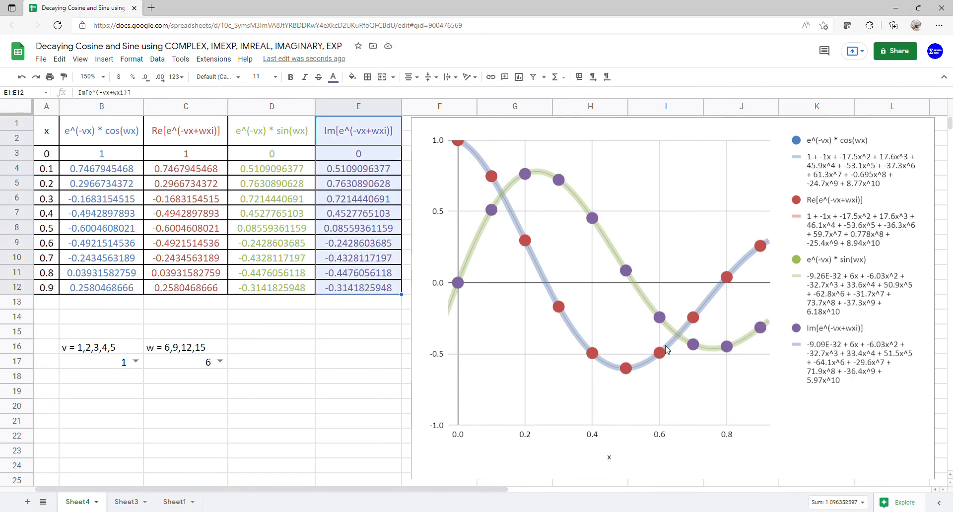
left_click_drag(272, 130, 356, 293)
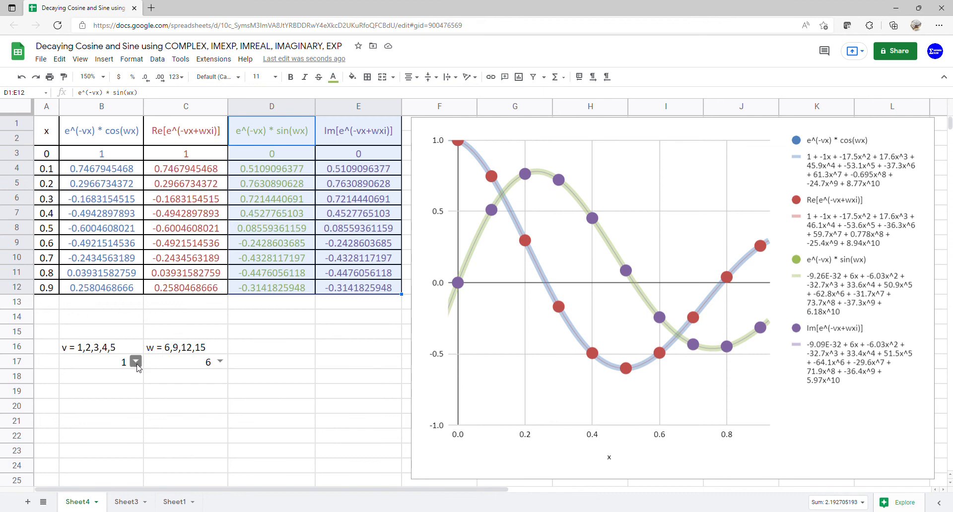
Step: Set w in cell C17 to 9, 12 and 15 in turn with v at 1, and select the chart
left_click(220, 362)
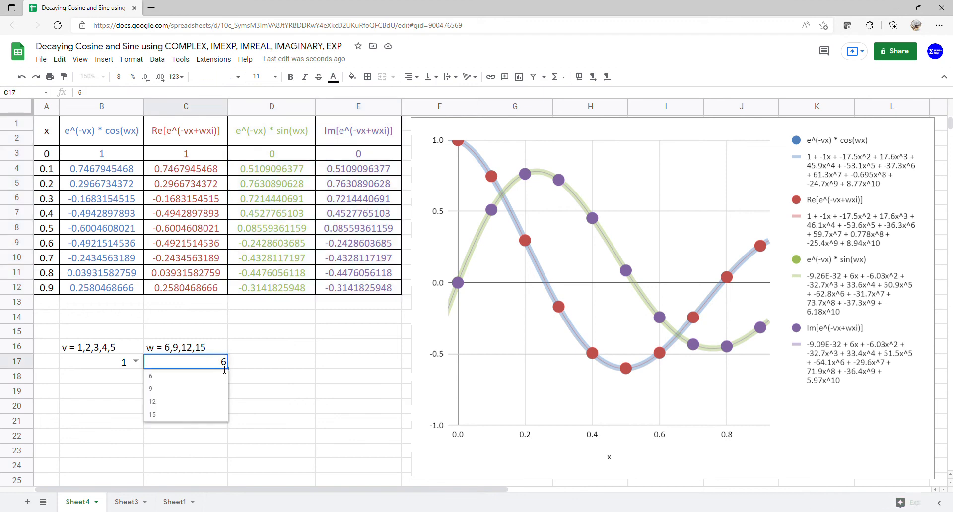
left_click(207, 388)
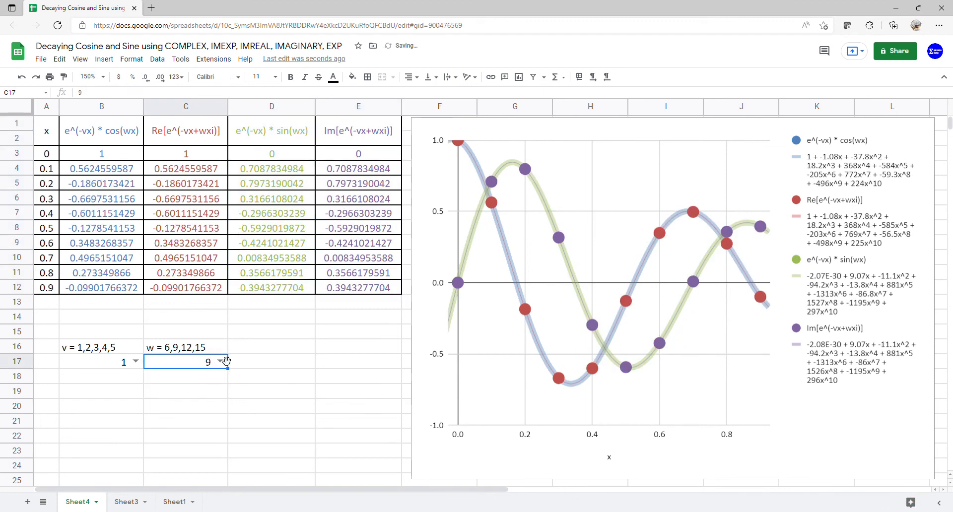
left_click(220, 362)
left_click(203, 402)
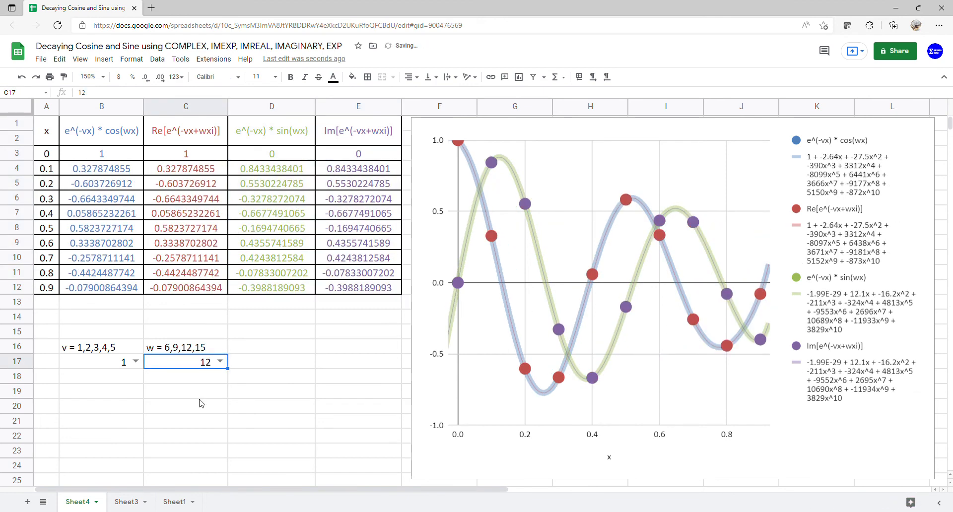
left_click(221, 362)
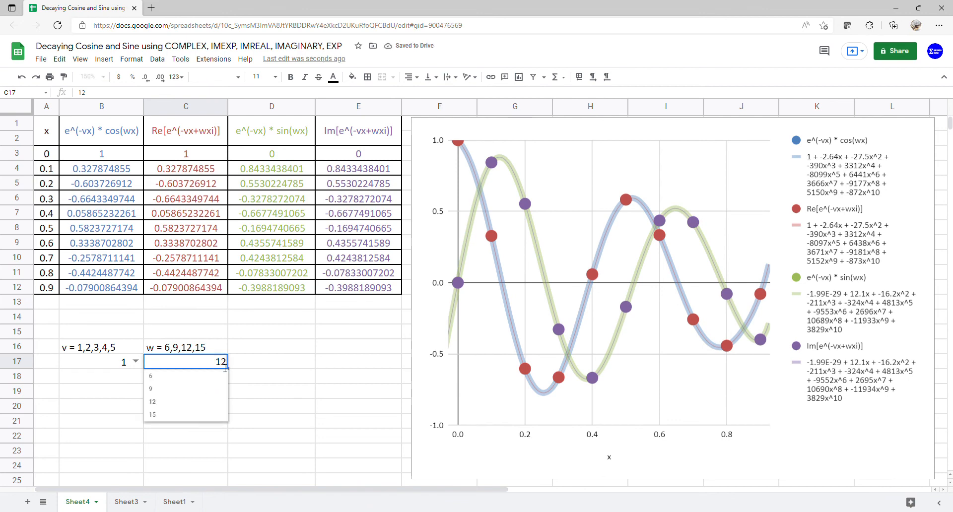
left_click(203, 415)
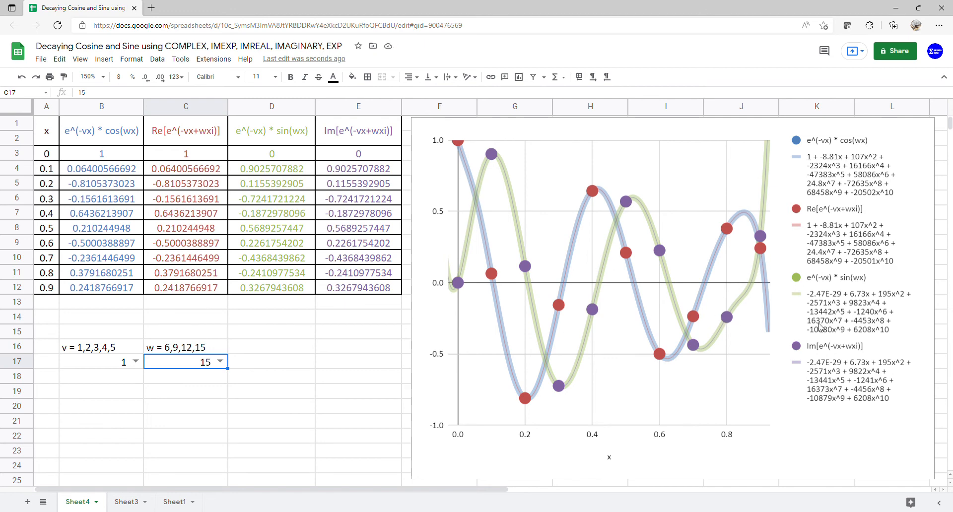
left_click(710, 456)
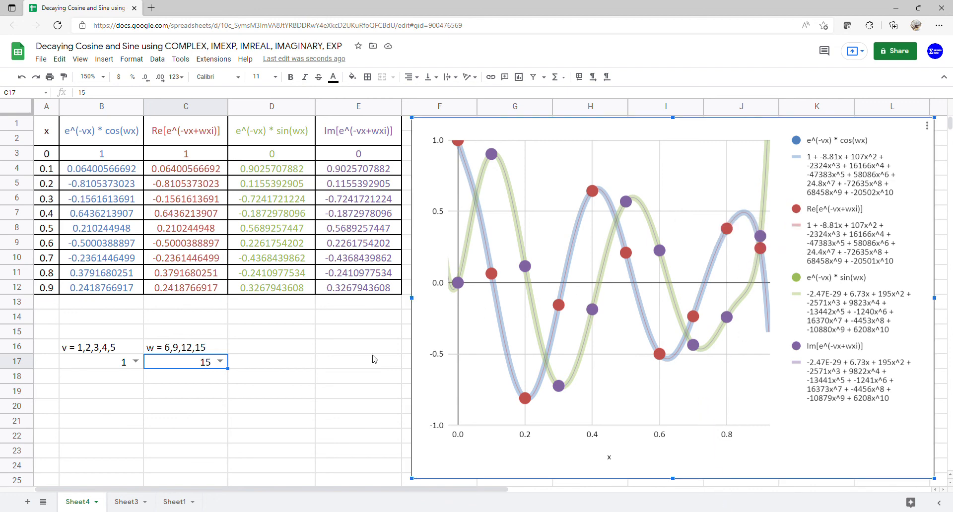
Step: Set v in cell B17 to 2, and set w in cell C17 to 6, 9, 12 and 15 in turn
left_click(135, 362)
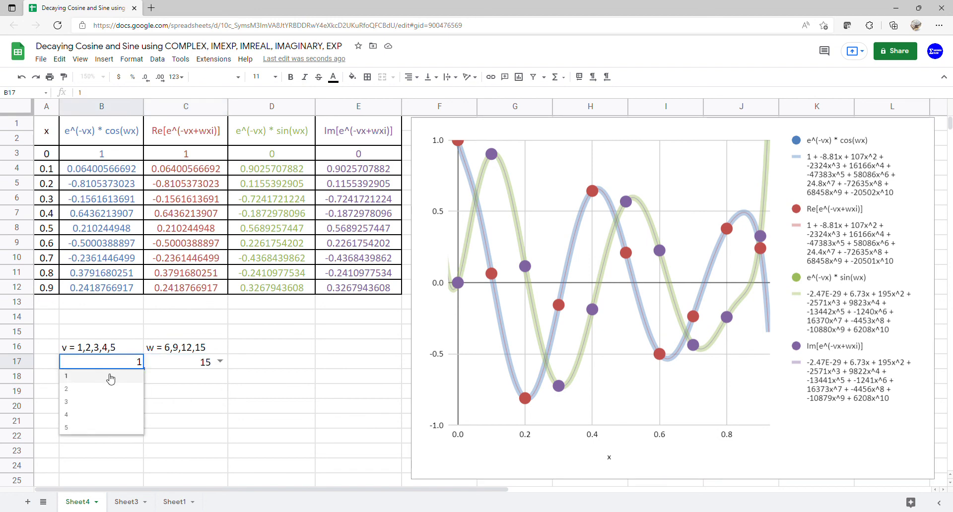
left_click(102, 396)
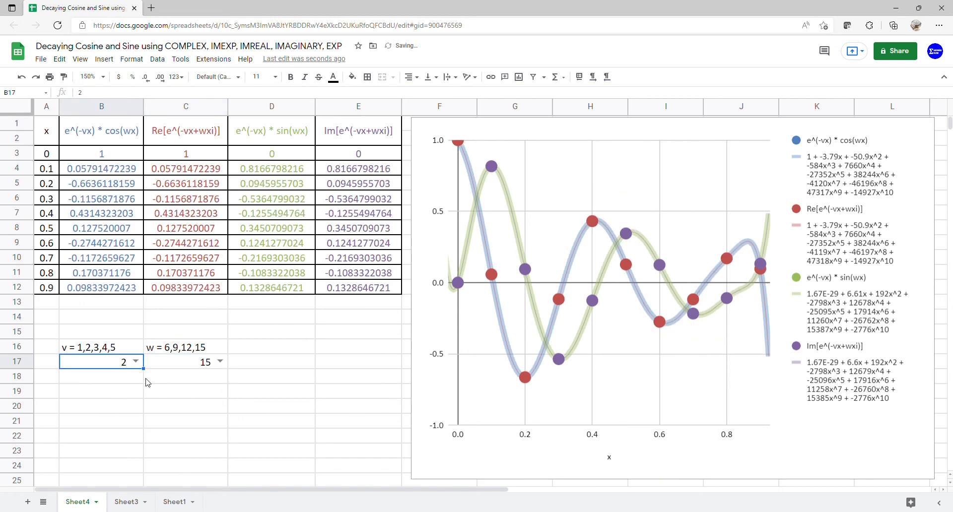
left_click(220, 362)
left_click(204, 380)
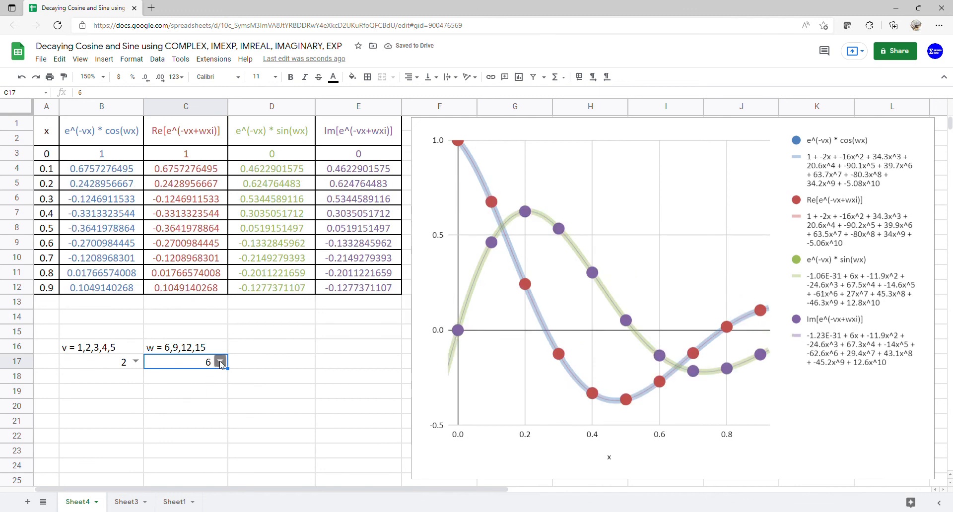
left_click(220, 362)
left_click(200, 390)
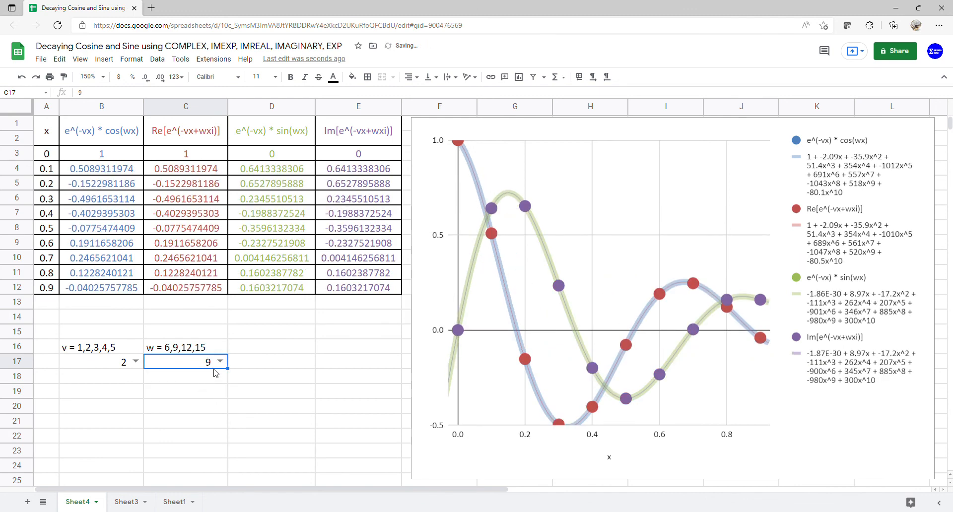
left_click(218, 365)
left_click(199, 402)
left_click(220, 362)
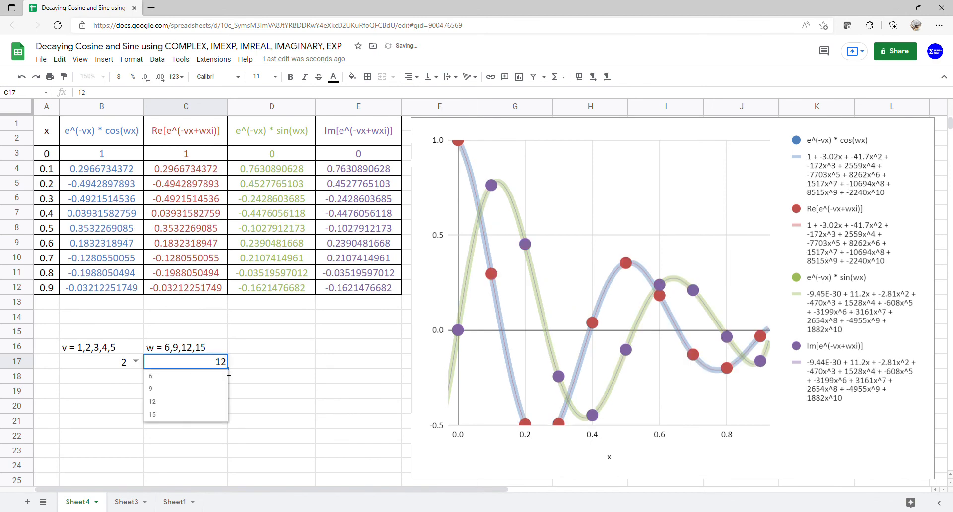
left_click(190, 419)
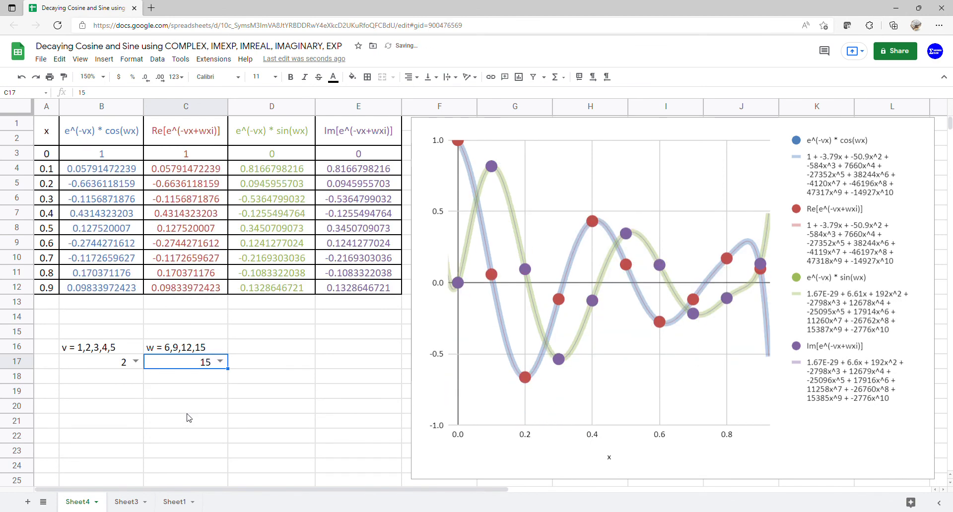
Step: Set v in cell B17 to 3, and set w in cell C17 to 6, 9, 12 and 15 in turn
left_click(137, 362)
left_click(116, 408)
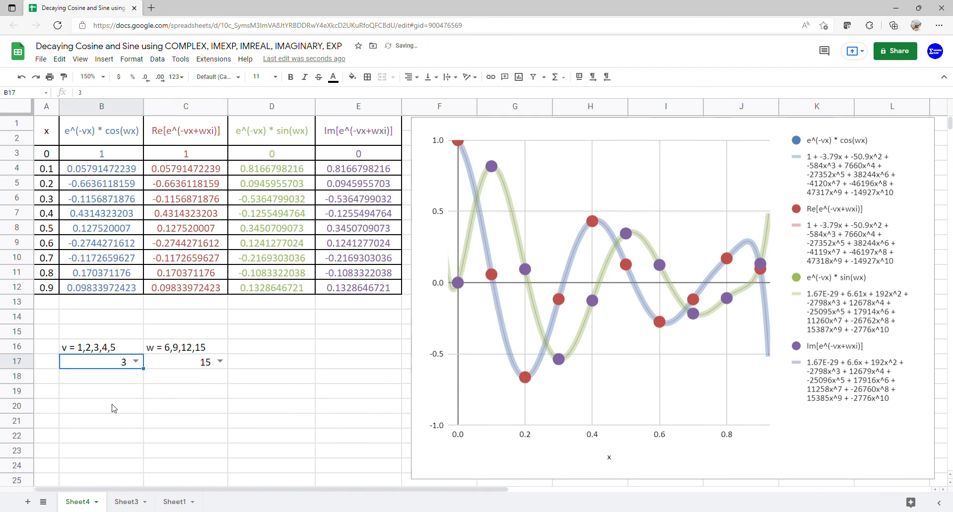
left_click(220, 362)
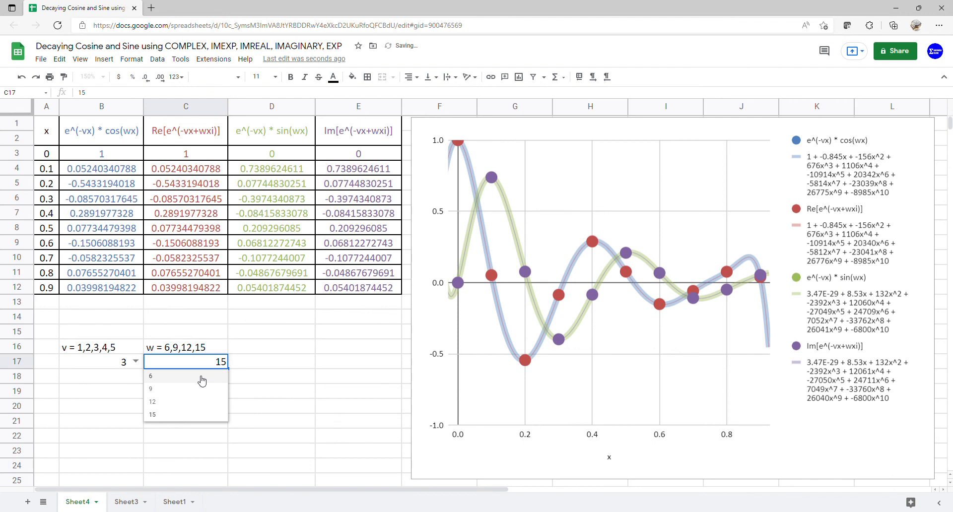
left_click(201, 377)
left_click(220, 362)
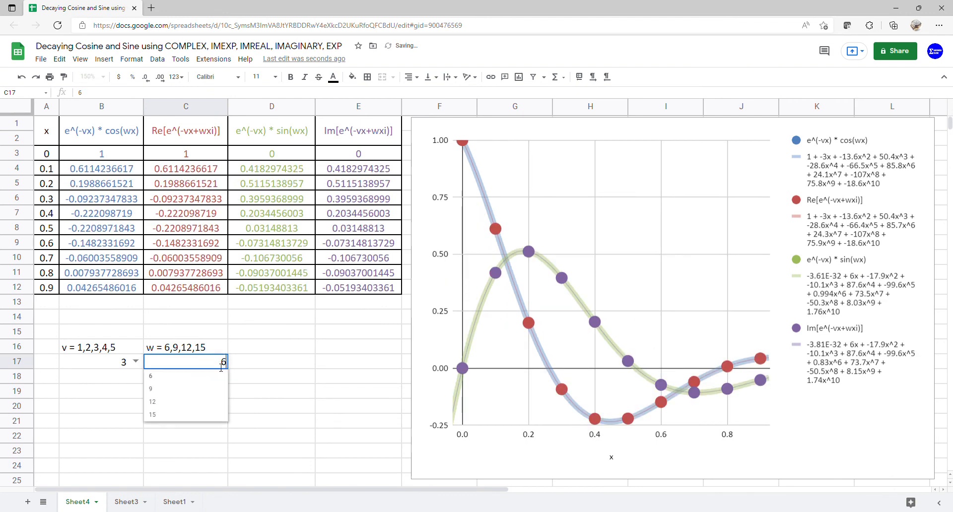
left_click(200, 389)
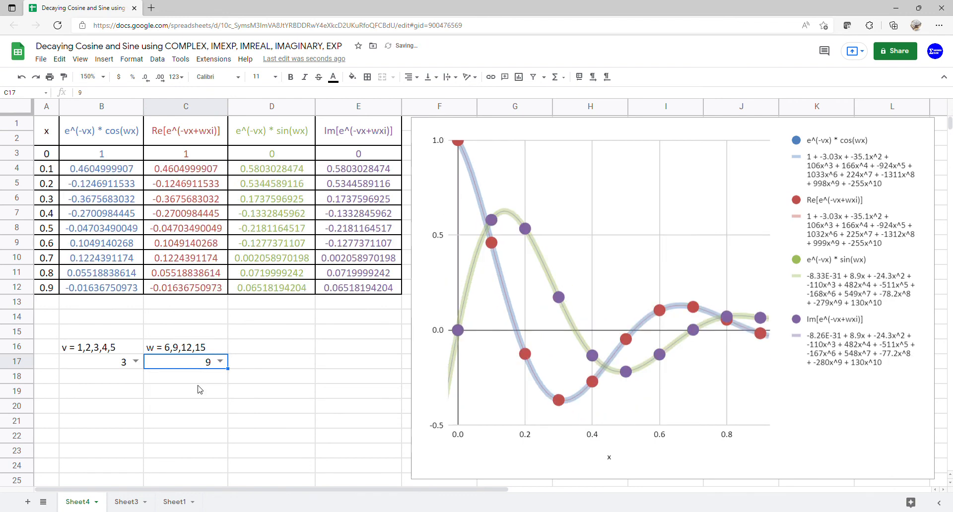
left_click(220, 362)
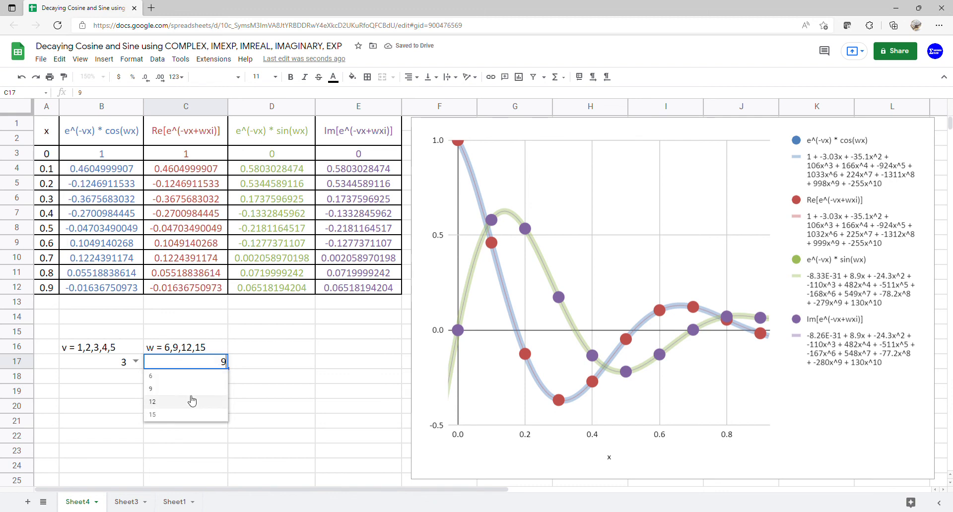
left_click(192, 401)
left_click(219, 363)
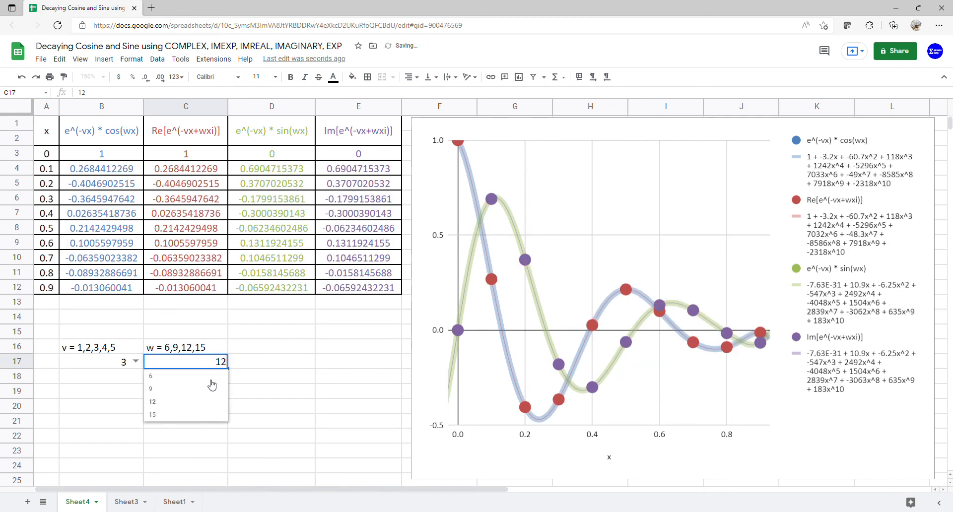
left_click(198, 416)
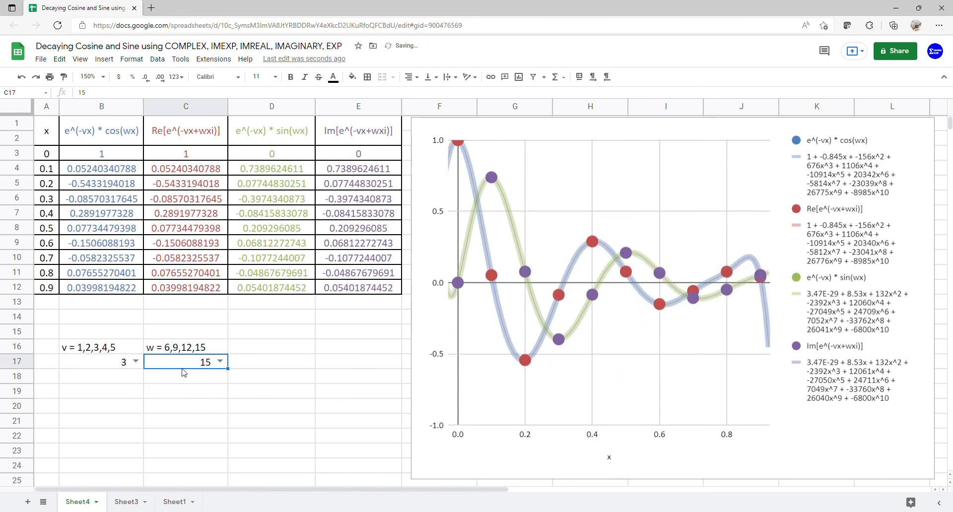
Step: Set v in cell B17 to 4, and set w in cell C17 to 6, 9, 12 and 15 in turn
left_click(135, 362)
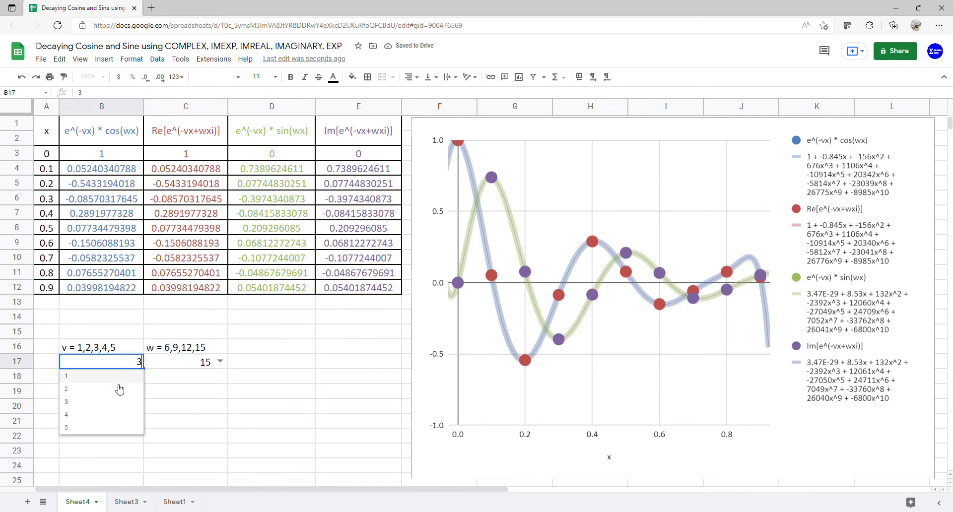
left_click(106, 424)
left_click(220, 362)
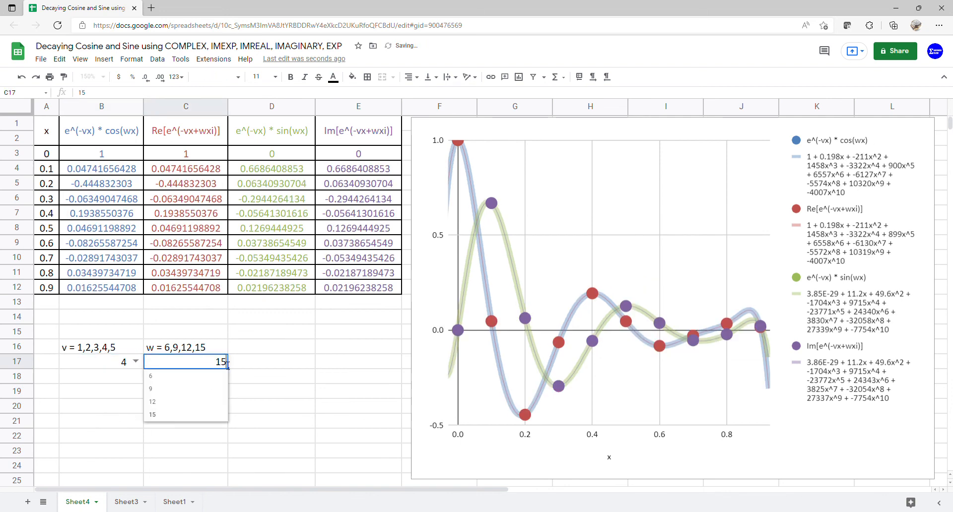
left_click(208, 380)
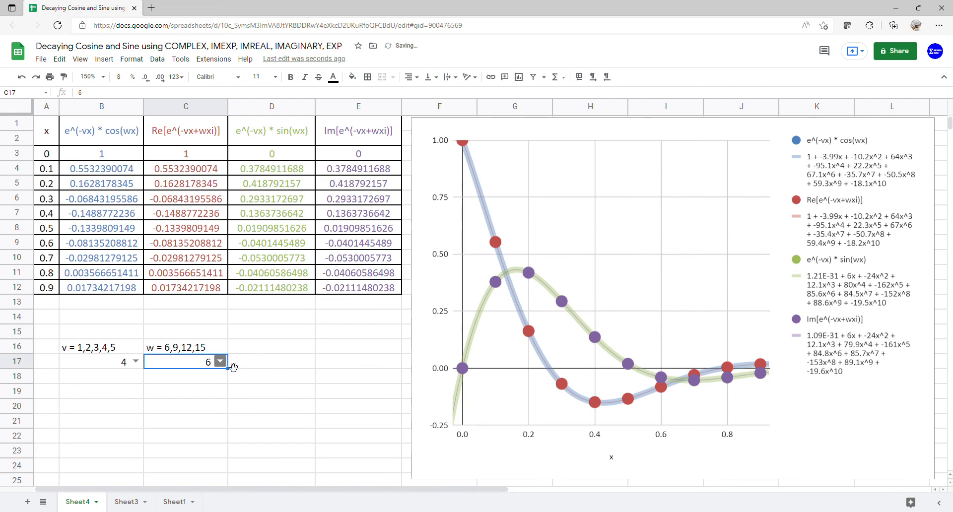
left_click(220, 362)
left_click(208, 392)
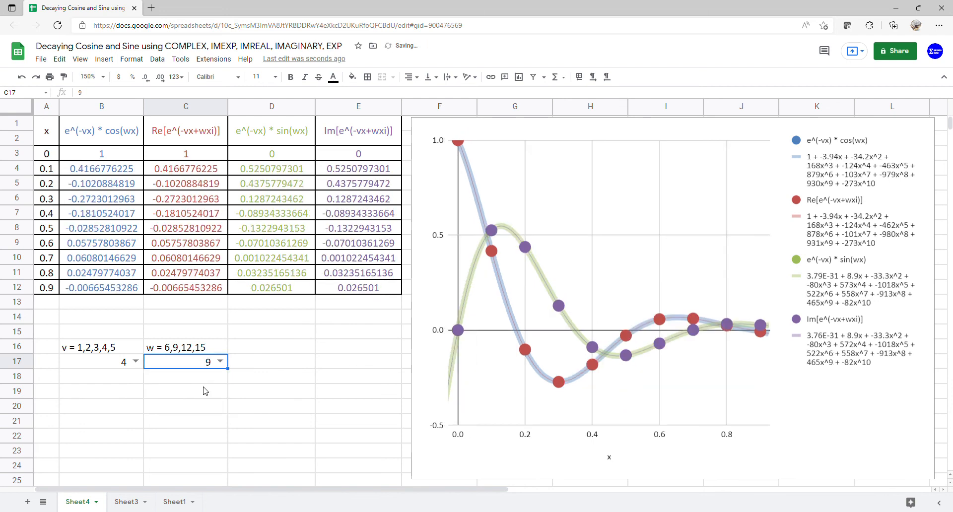
left_click(220, 361)
left_click(188, 405)
left_click(220, 362)
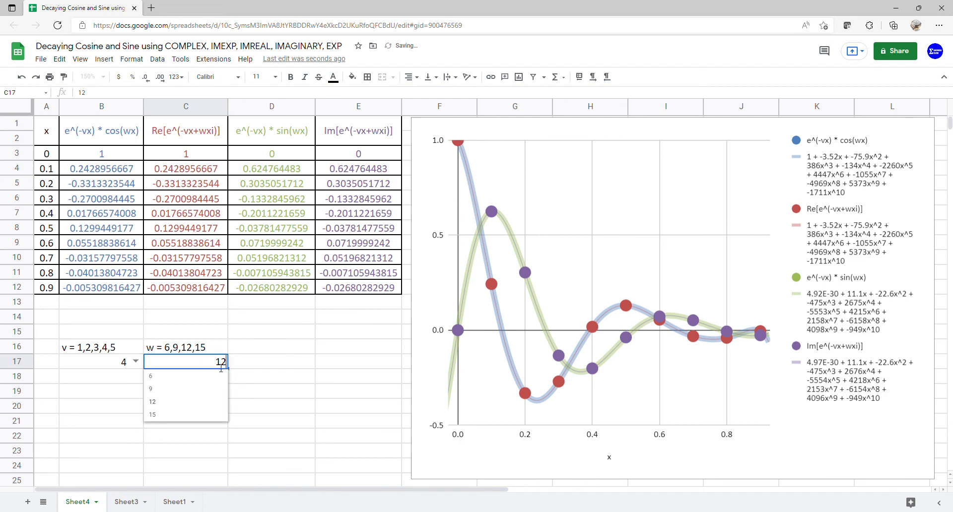
left_click(187, 420)
Step: Set v in cell B17 to 5, and set w in cell C17 to 6, 9, 12 and 15 in turn
left_click(136, 361)
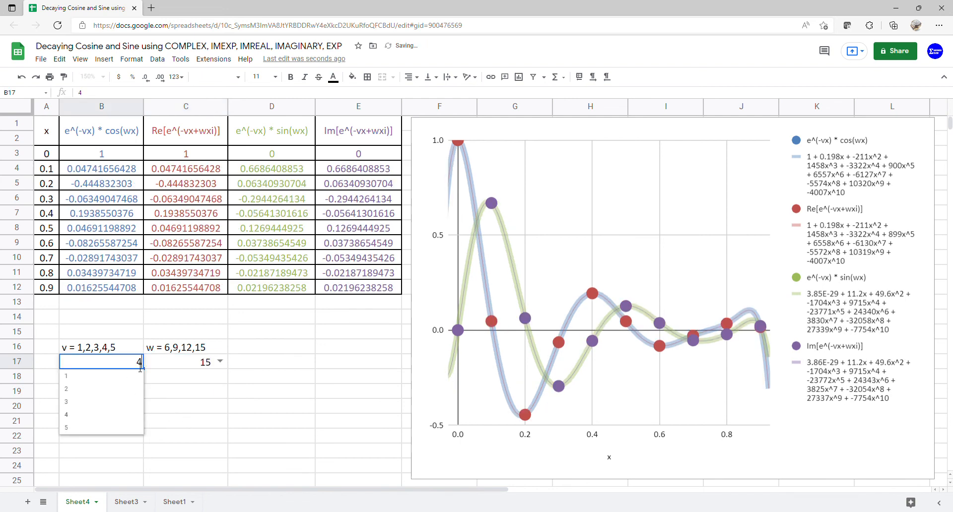
left_click(102, 429)
left_click(220, 362)
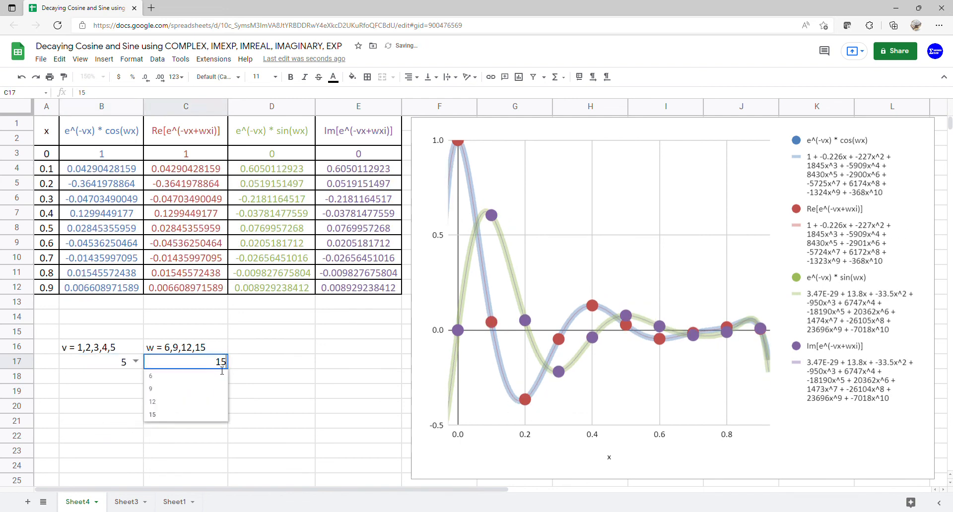
left_click(206, 381)
left_click(220, 362)
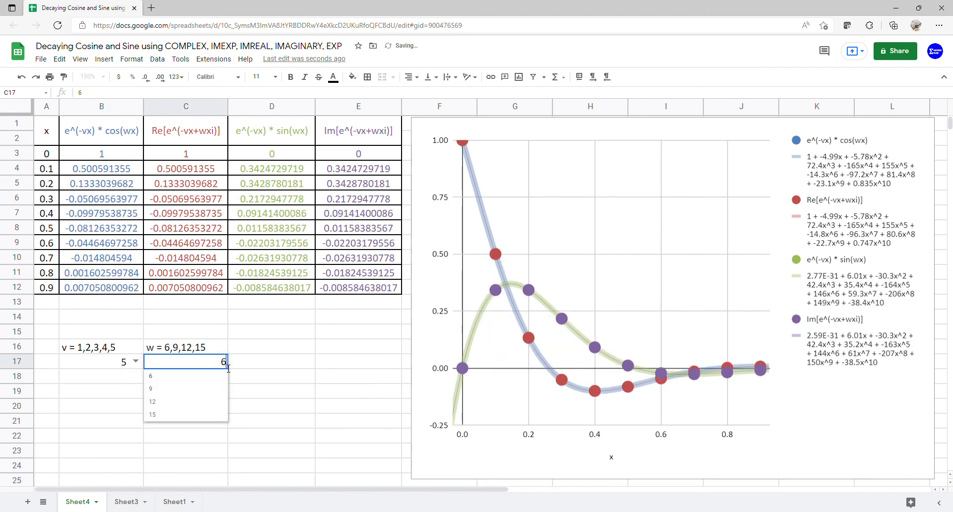
left_click(211, 391)
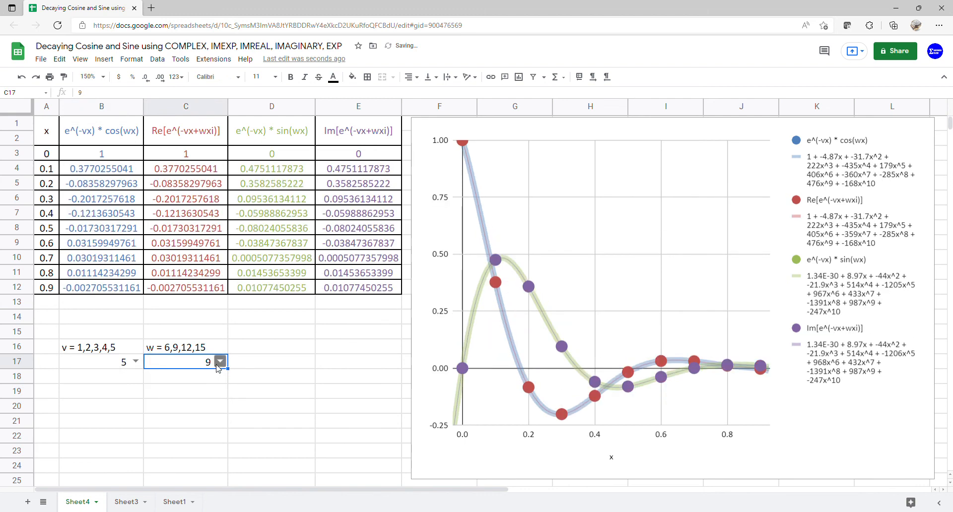
left_click(220, 362)
left_click(201, 400)
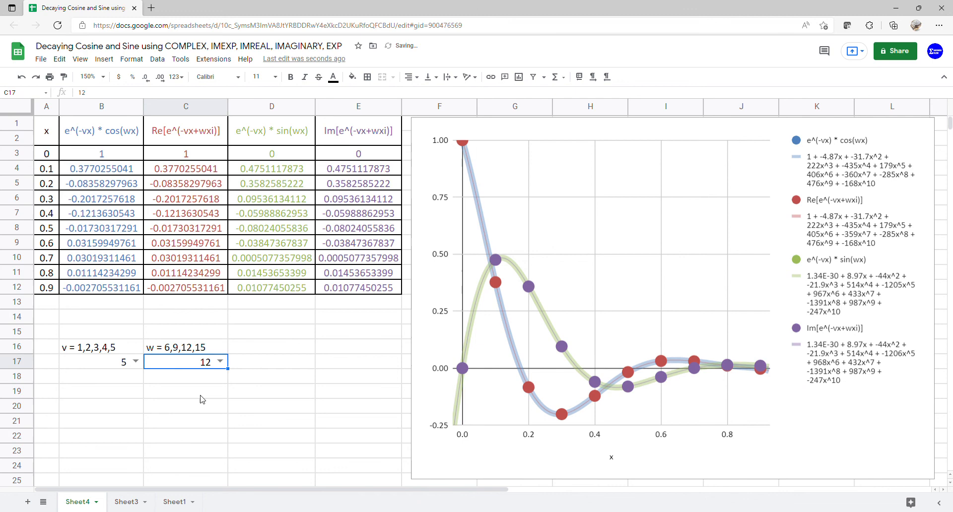
left_click(220, 362)
left_click(187, 417)
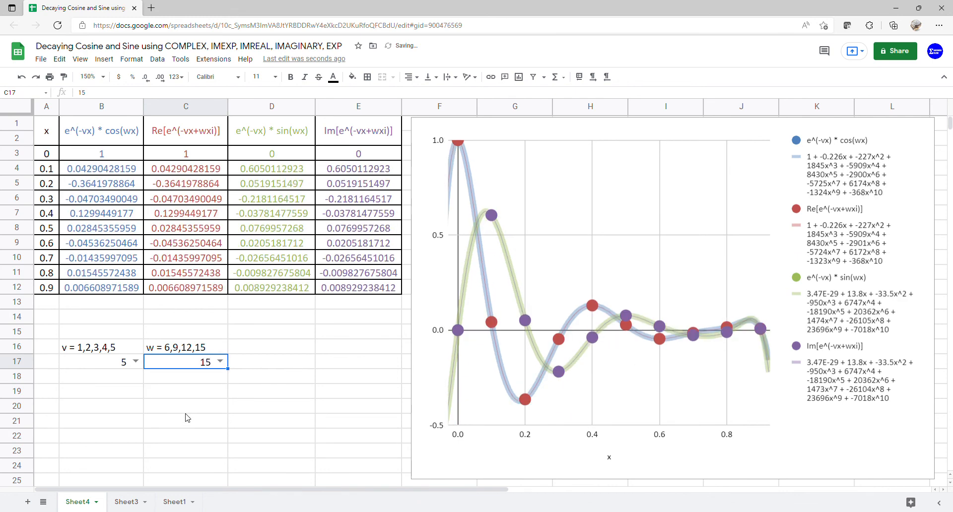